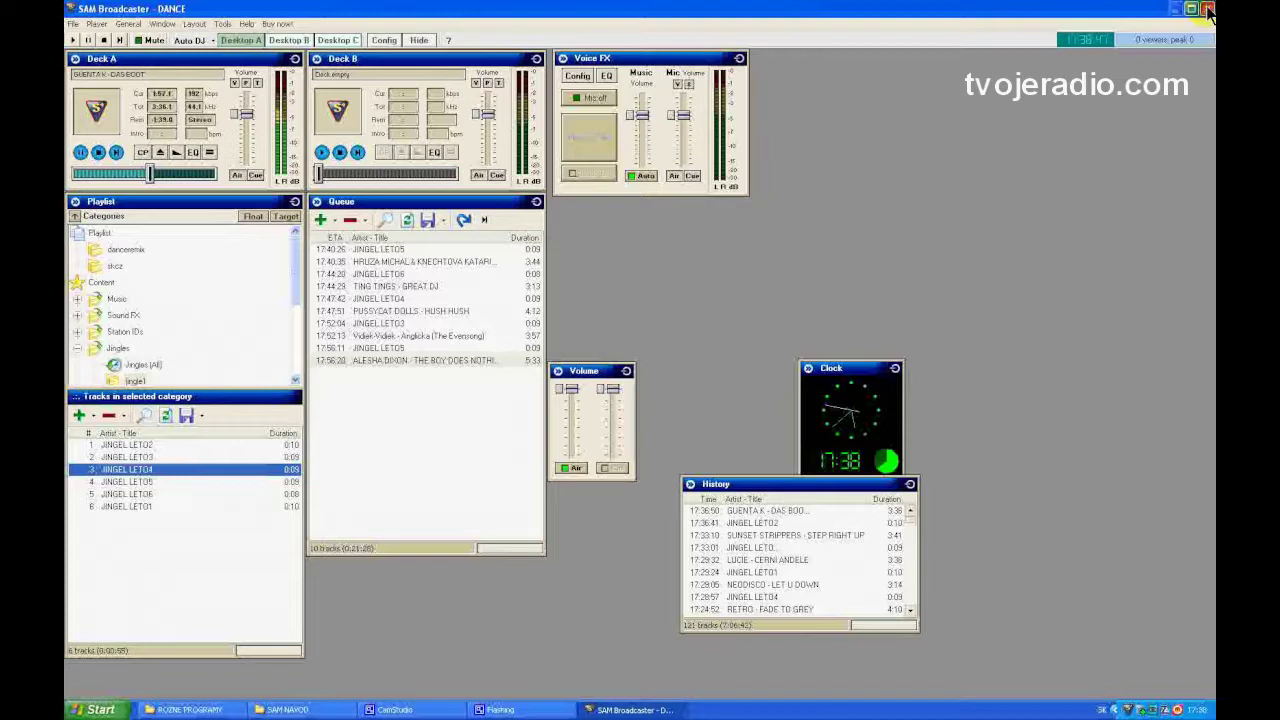
left_click(1207, 10)
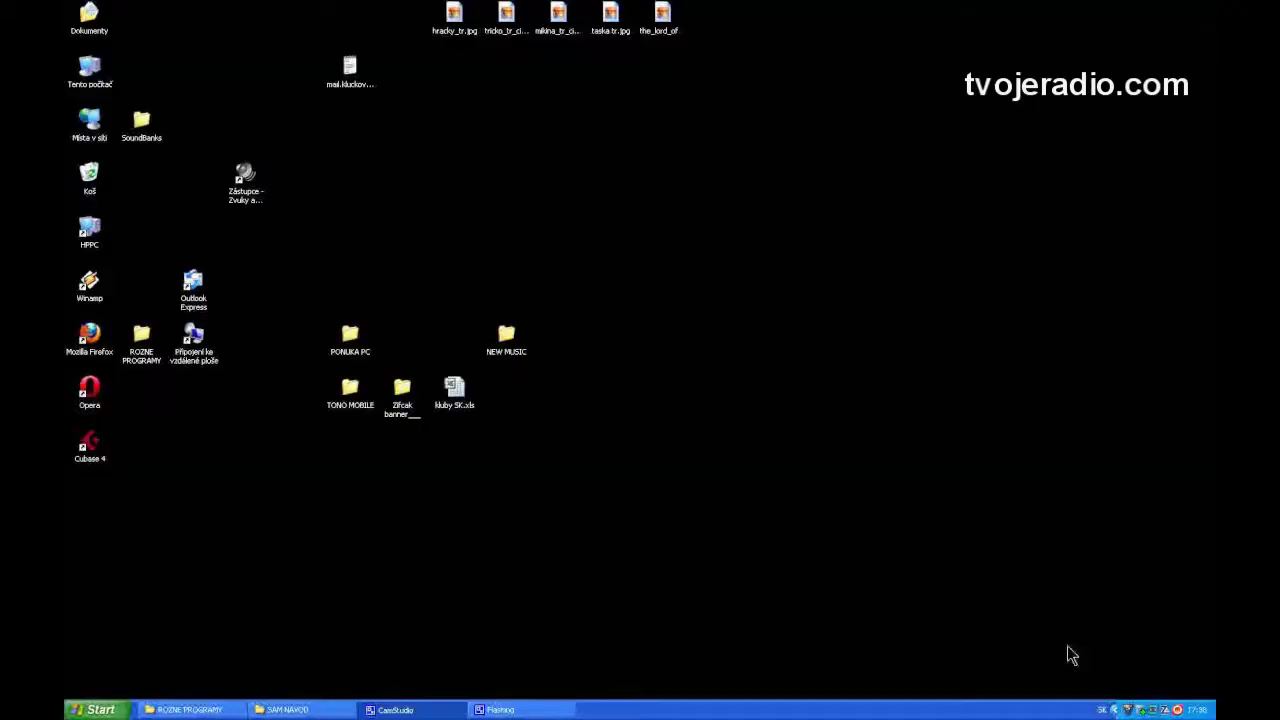
left_click(90, 336)
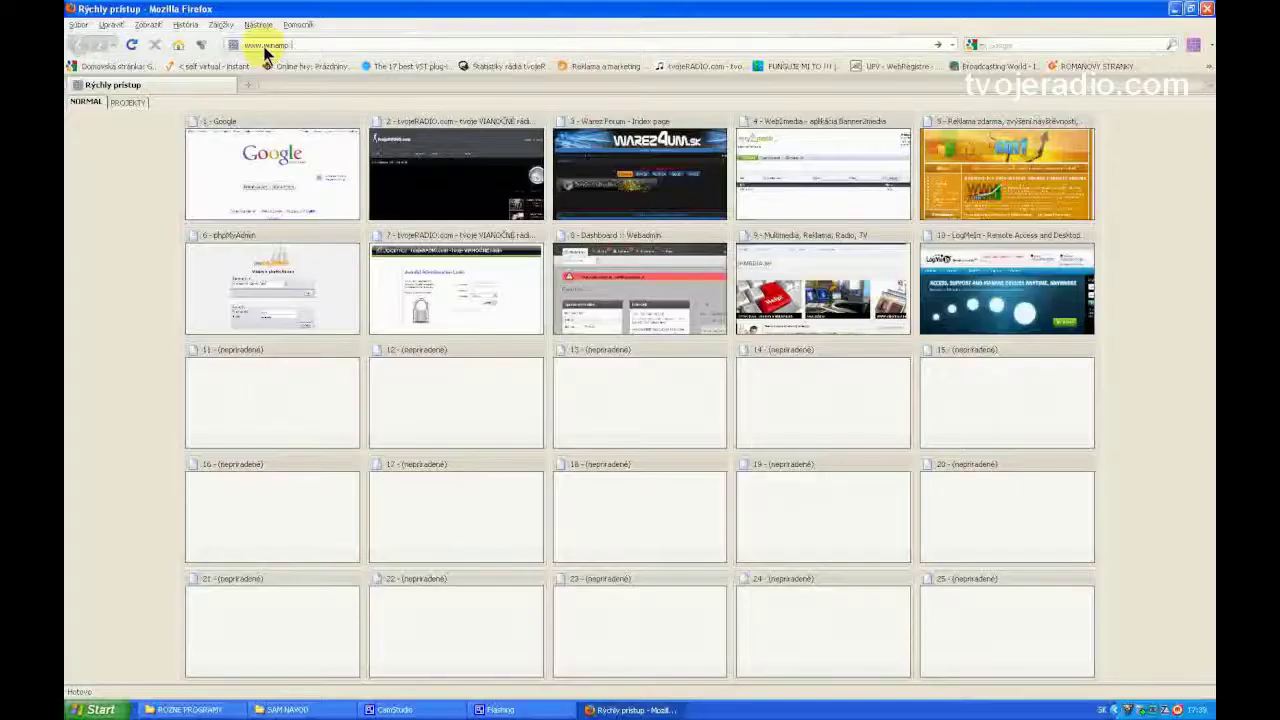
key("Return")
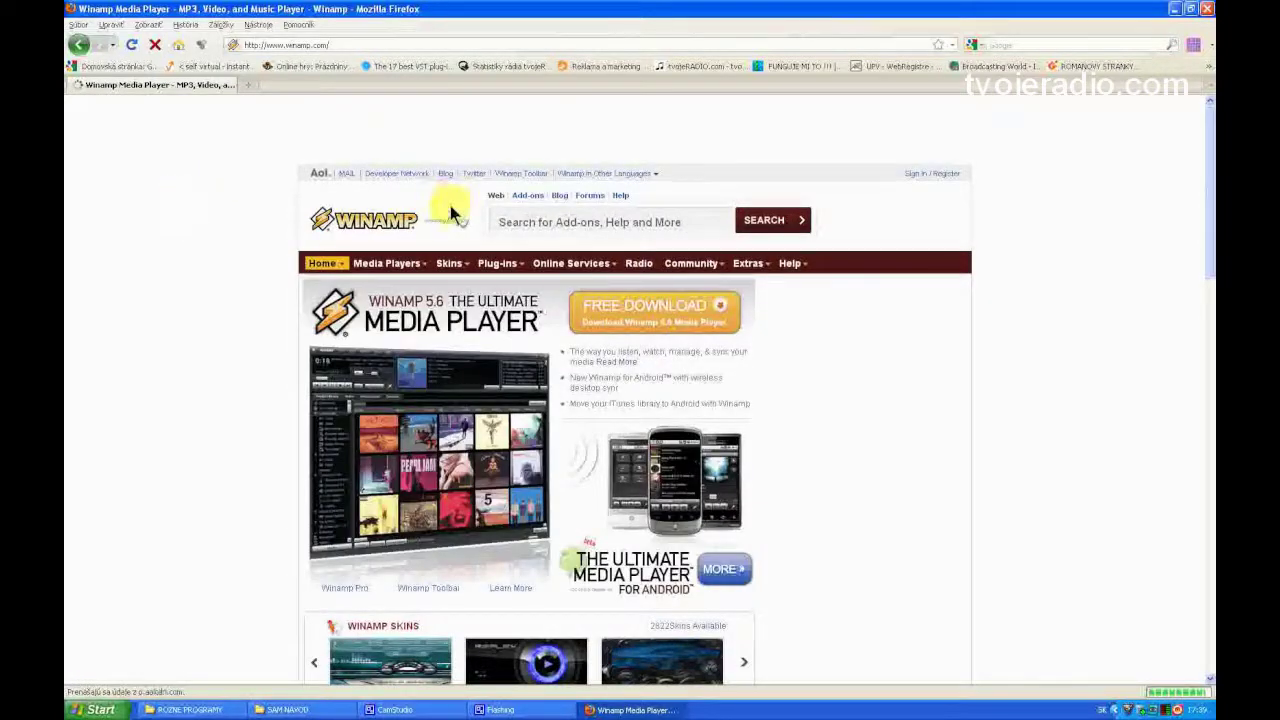
Step: Open the Winamp site's plug-in listing and narrow it to the DSP/Effect category
mouse_move(548, 282)
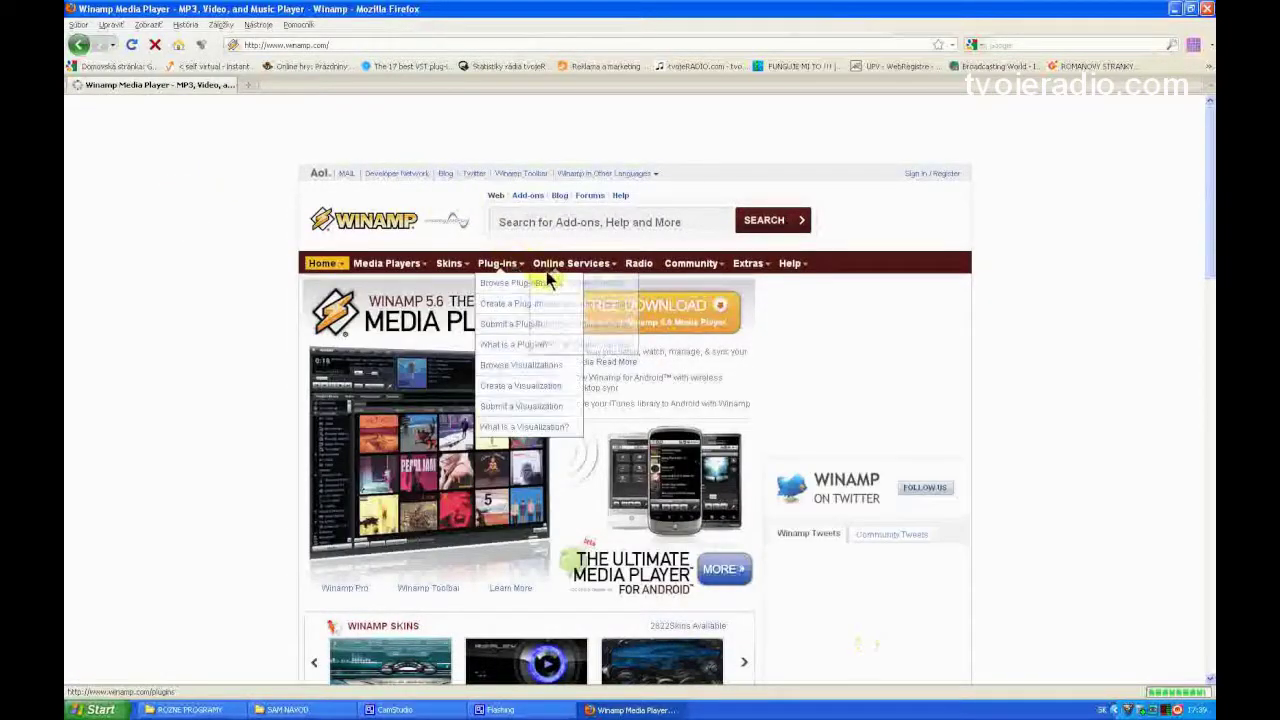
left_click(491, 282)
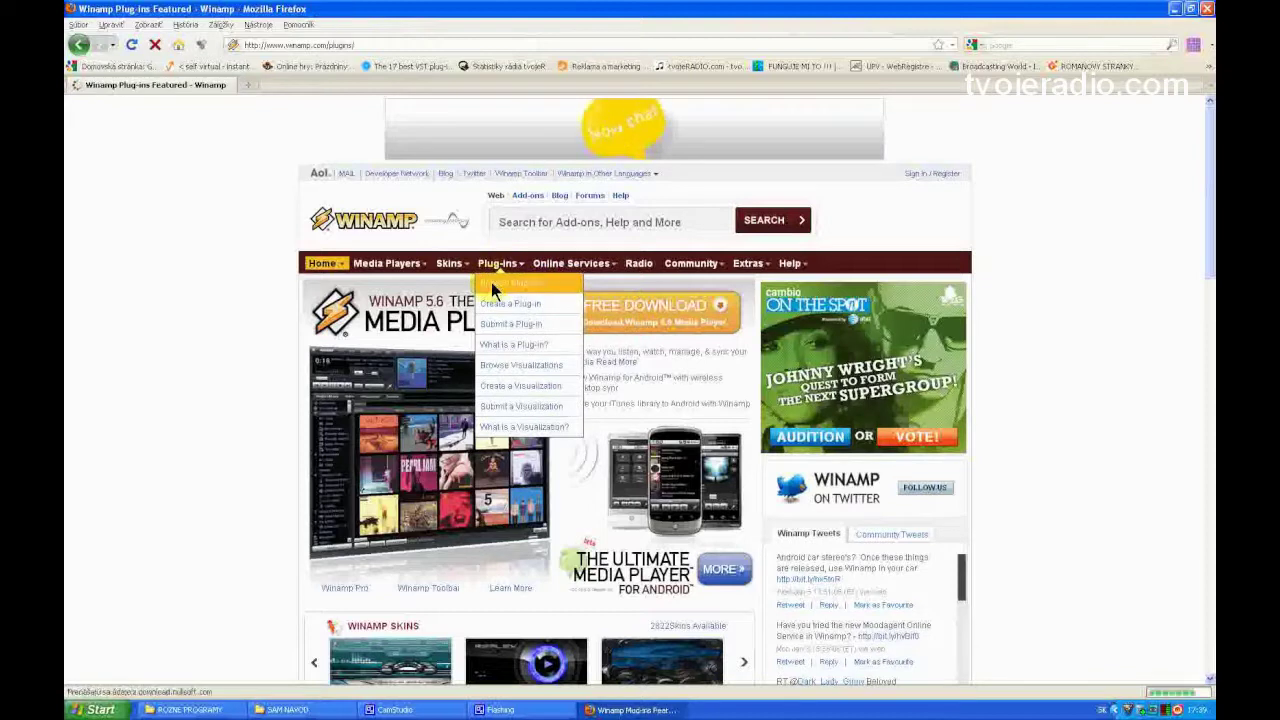
scroll(560, 250, "down", 5)
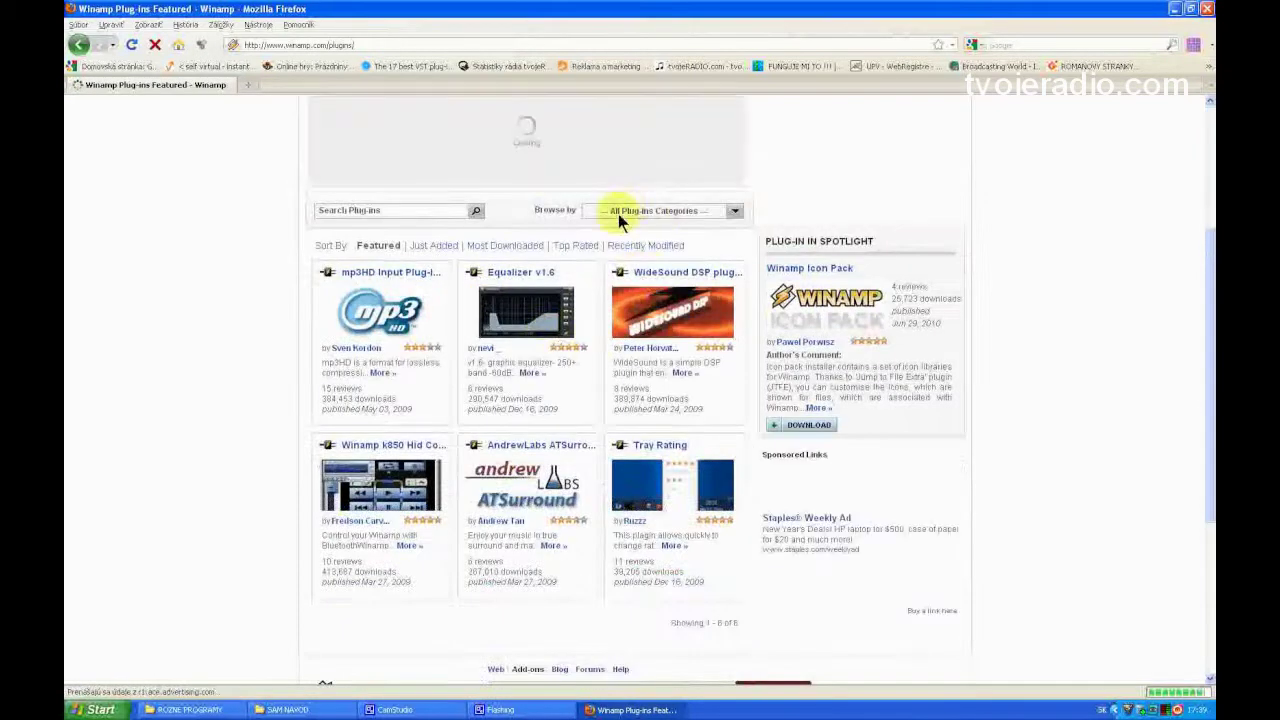
left_click(733, 211)
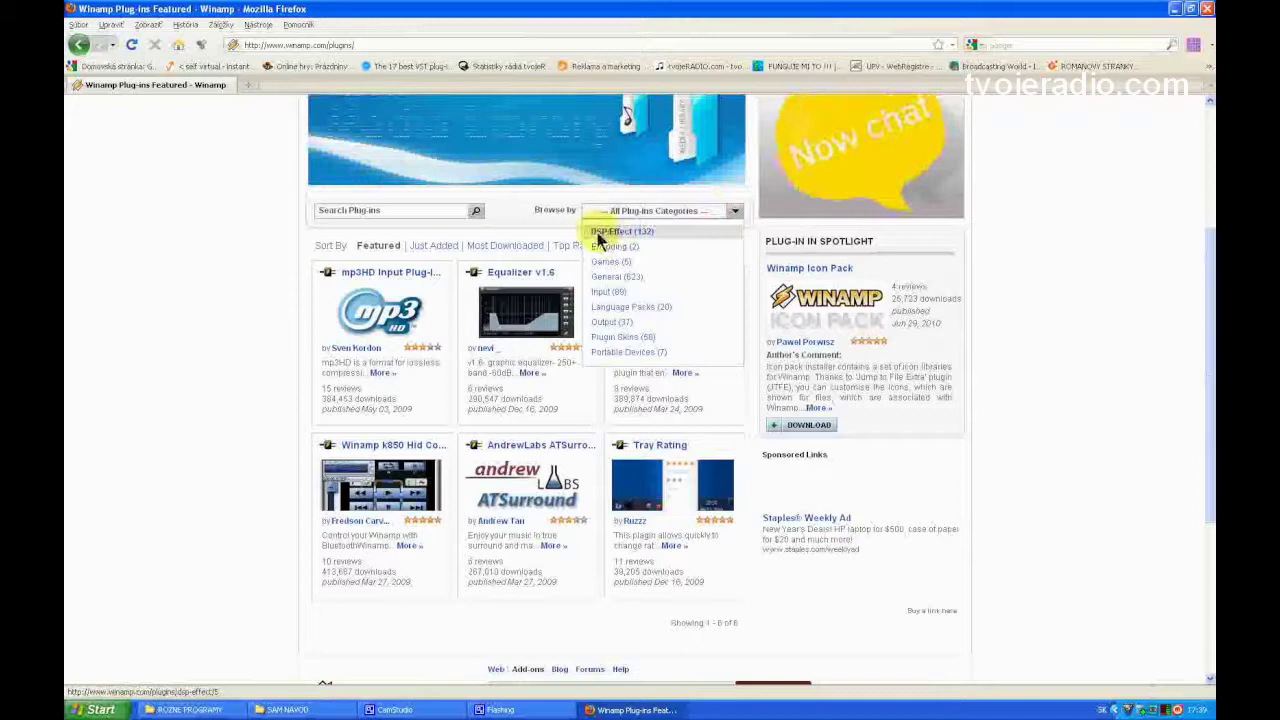
left_click(603, 232)
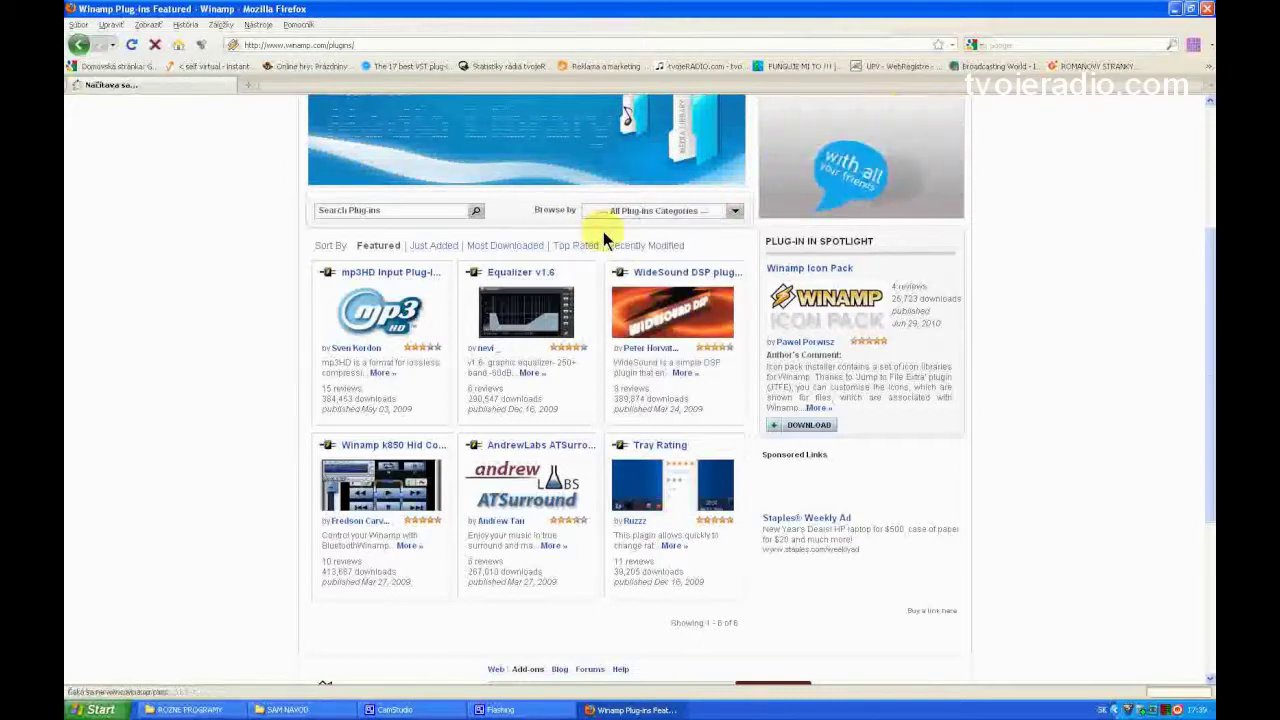
Step: Look through the DSP/Effect plug-ins and open the LoudMax 1.08 entry on the second results page
scroll(194, 311, "down", 6)
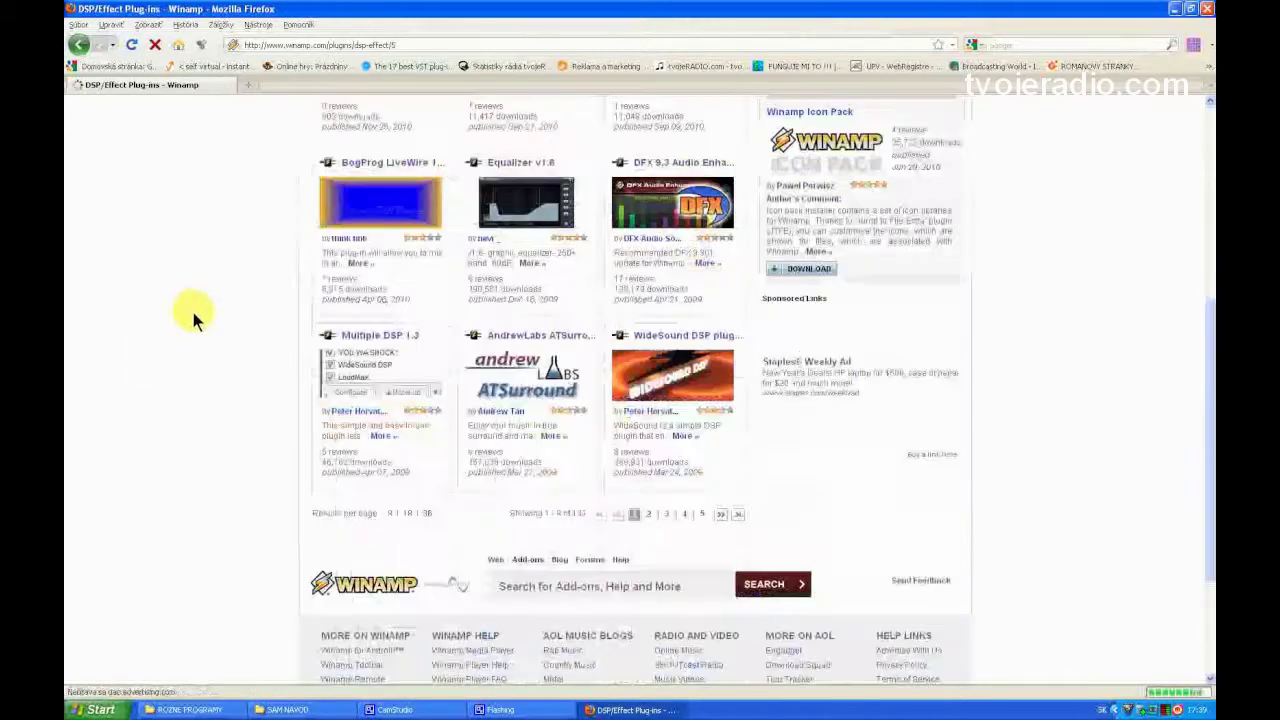
scroll(275, 265, "up", 3)
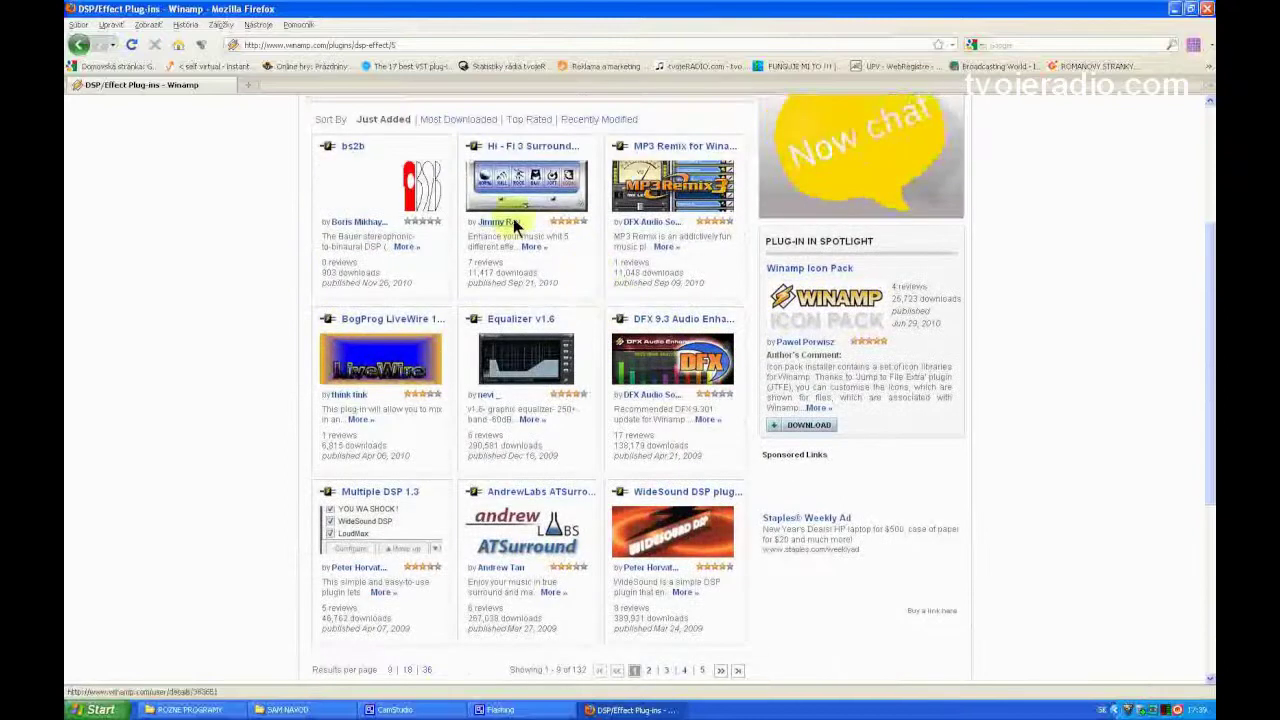
scroll(655, 286, "down", 3)
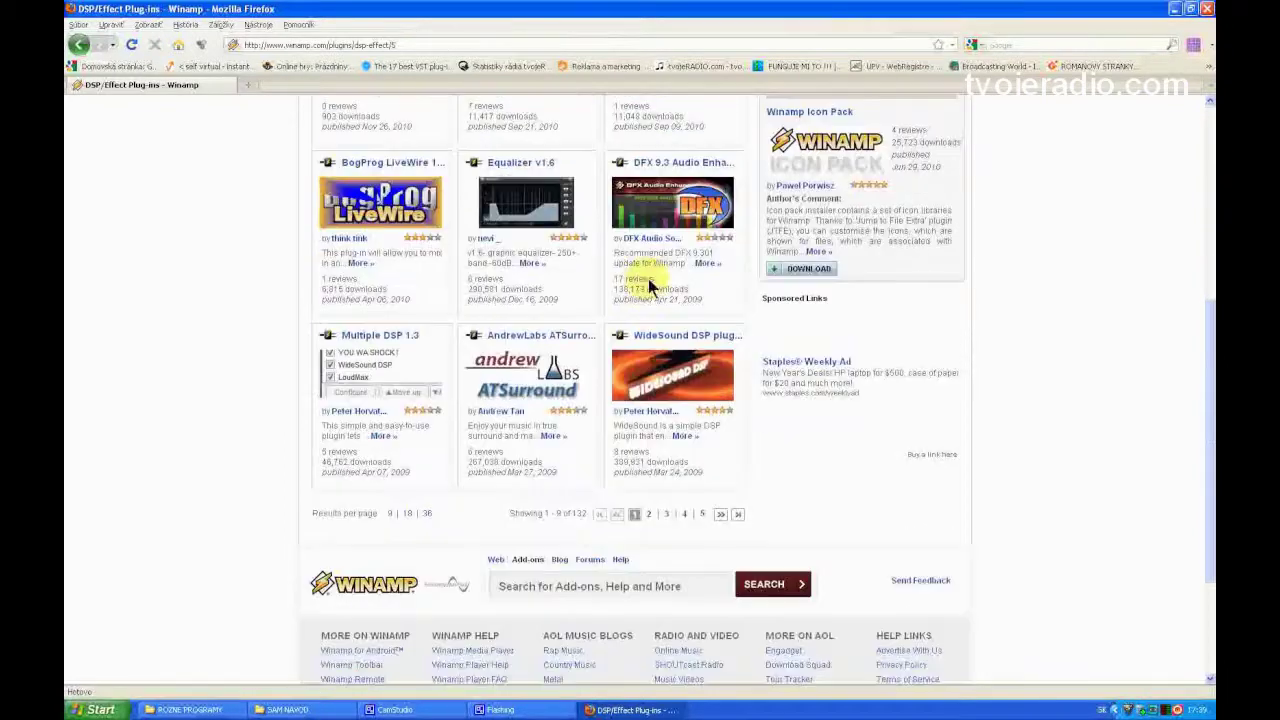
scroll(645, 287, "down", 2)
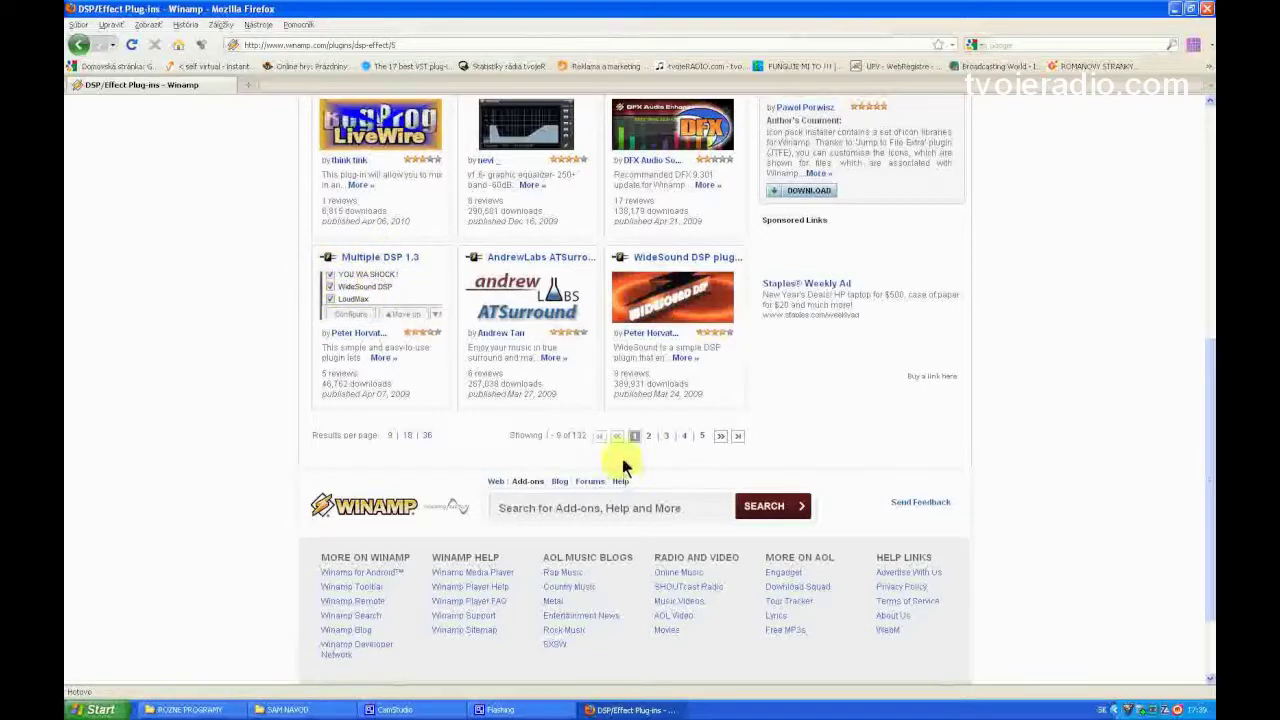
left_click(649, 437)
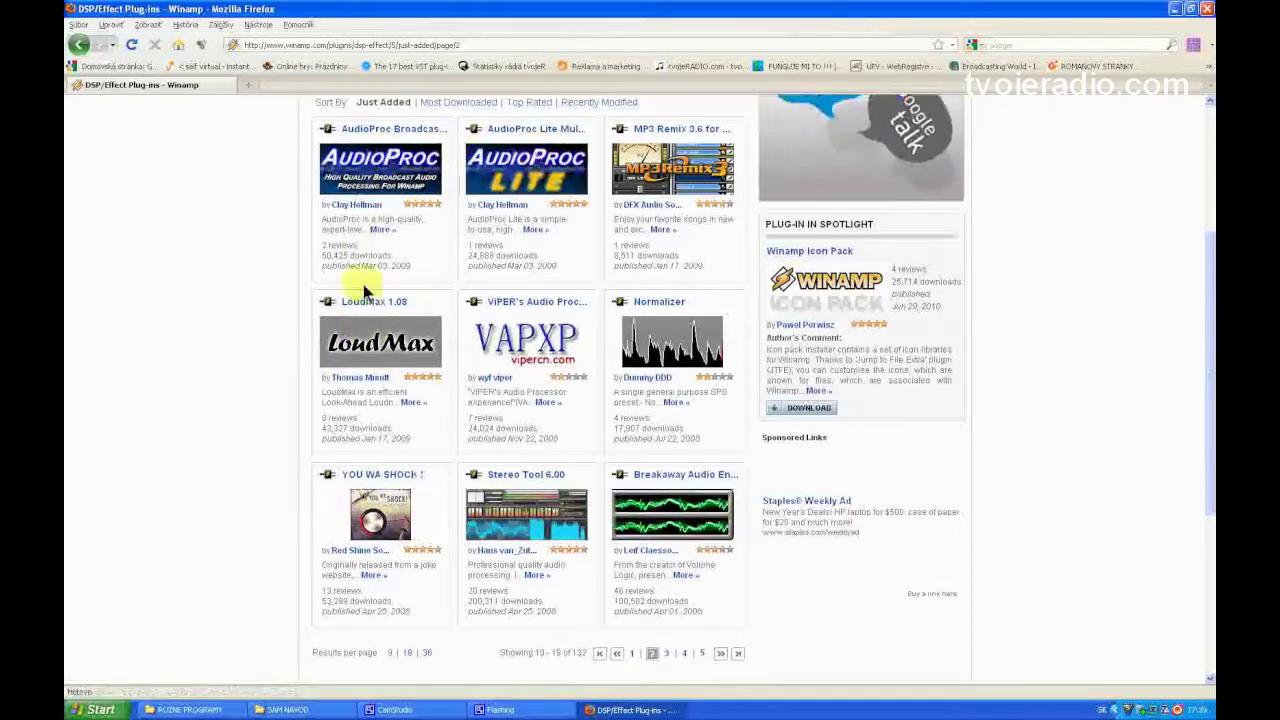
left_click(386, 341)
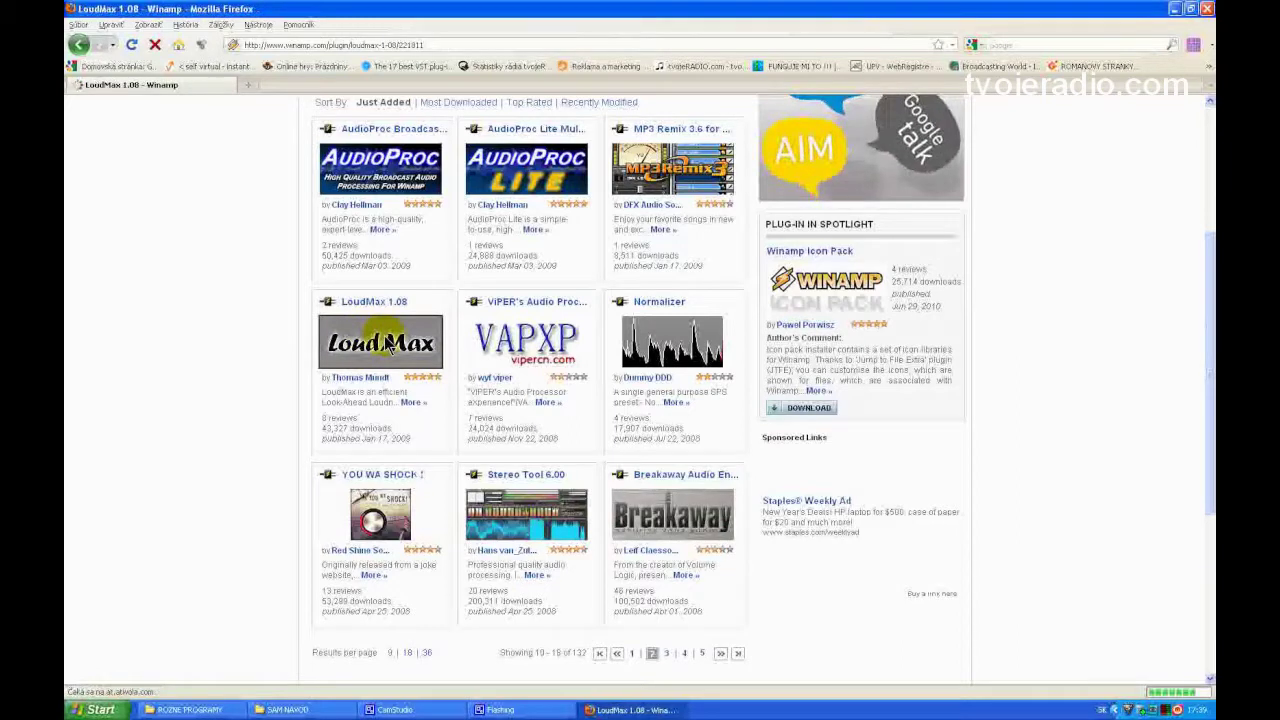
Step: Download the LoudMax installer LoudMax_3_4_5_6_7.exe and save it to the Preberanie folder
left_click(353, 381)
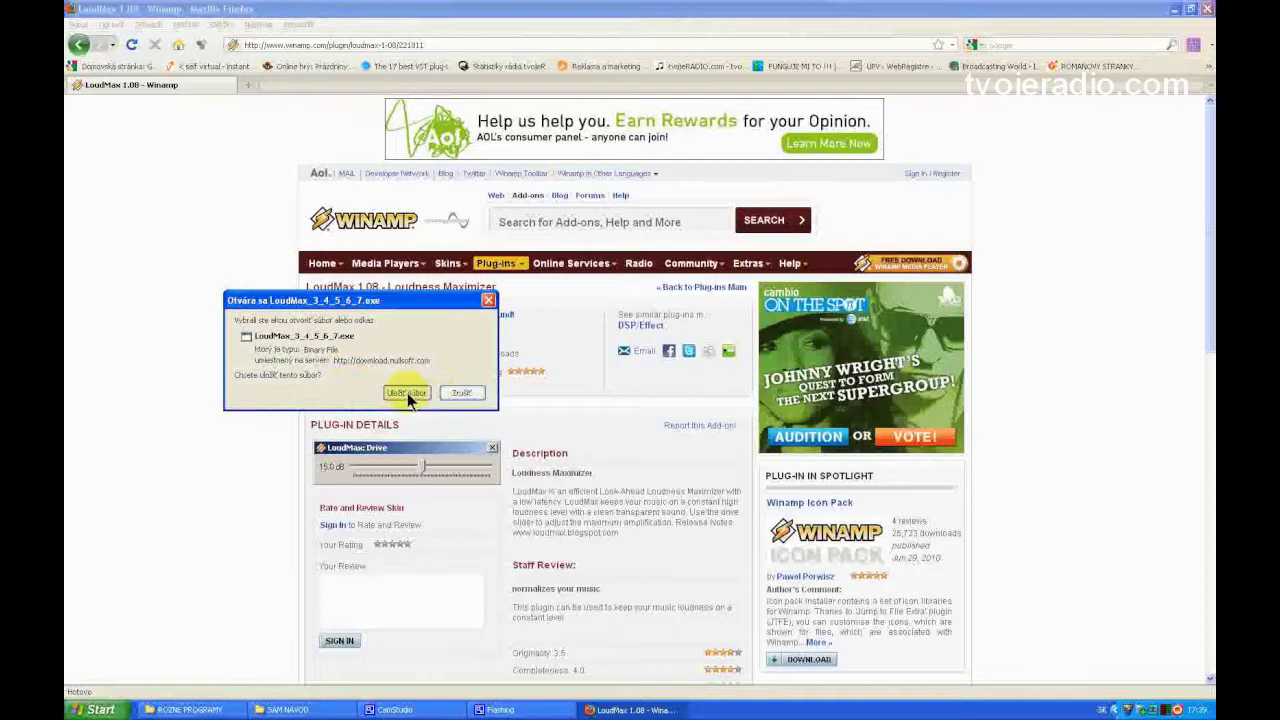
left_click(407, 393)
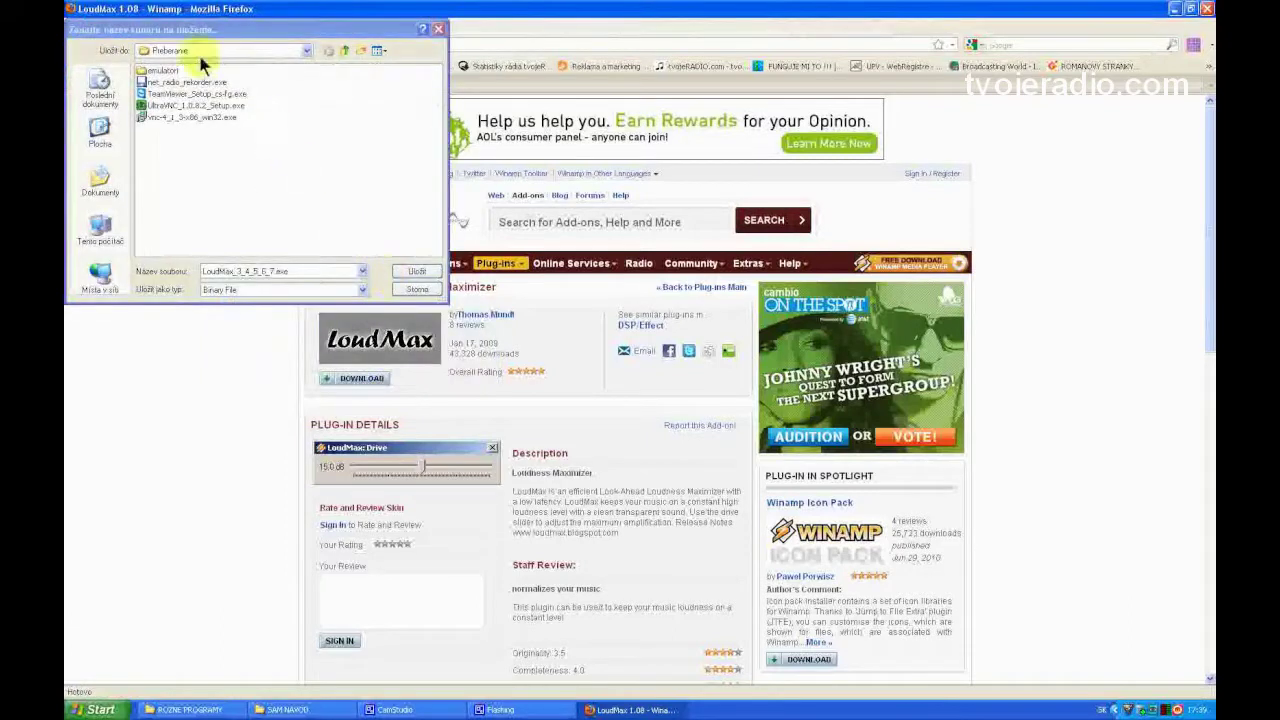
left_click(416, 271)
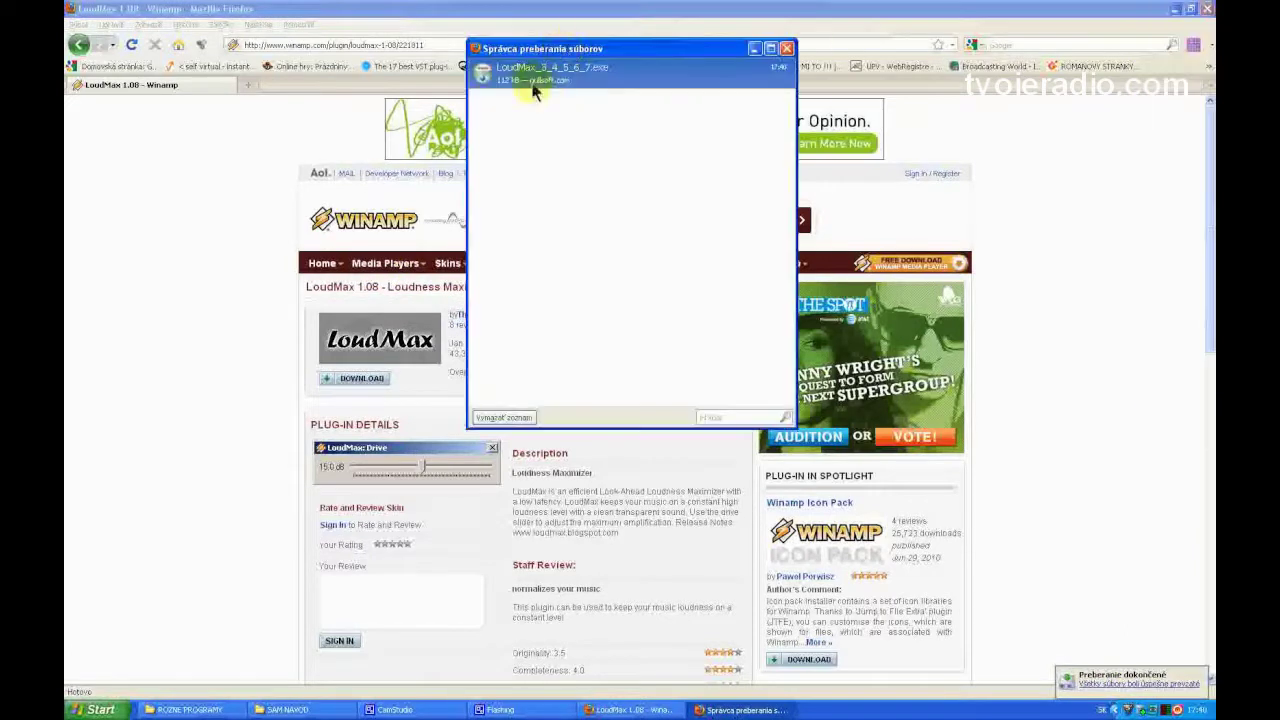
Step: Install LoudMax 1.08 from the downloaded file, then close the download manager and the browser
double_click(529, 77)
left_click(664, 364)
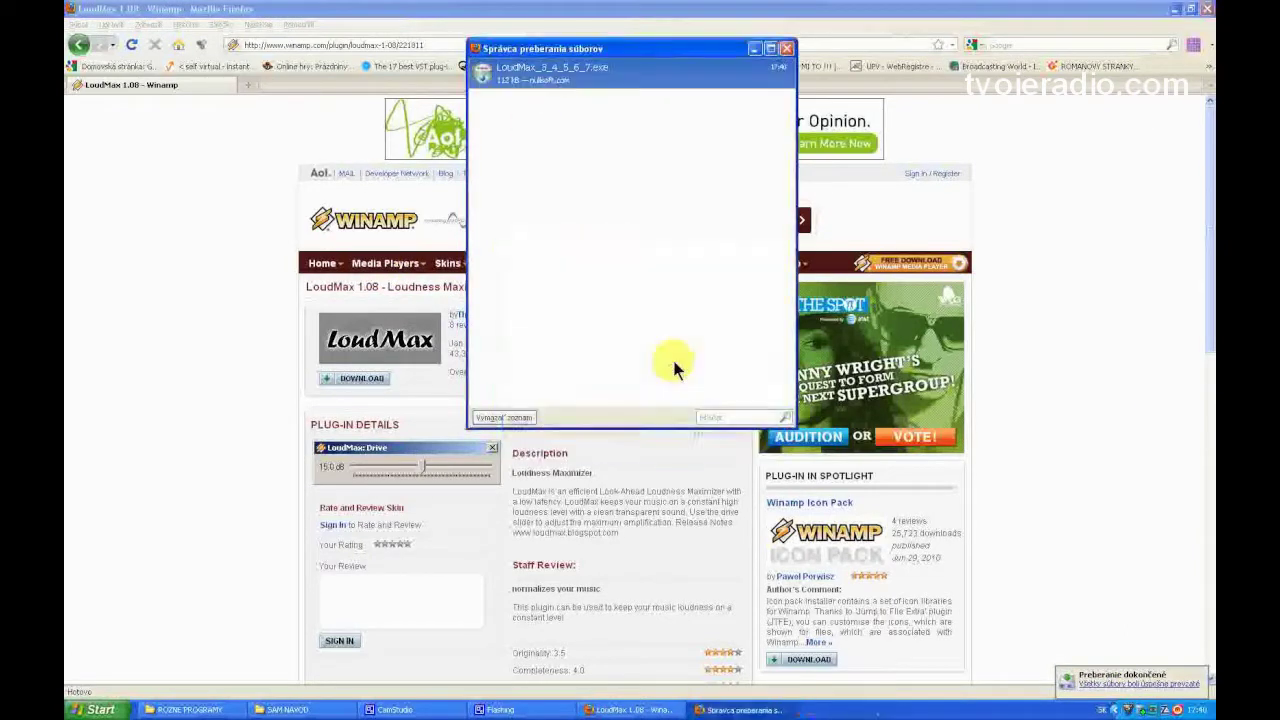
left_click(716, 466)
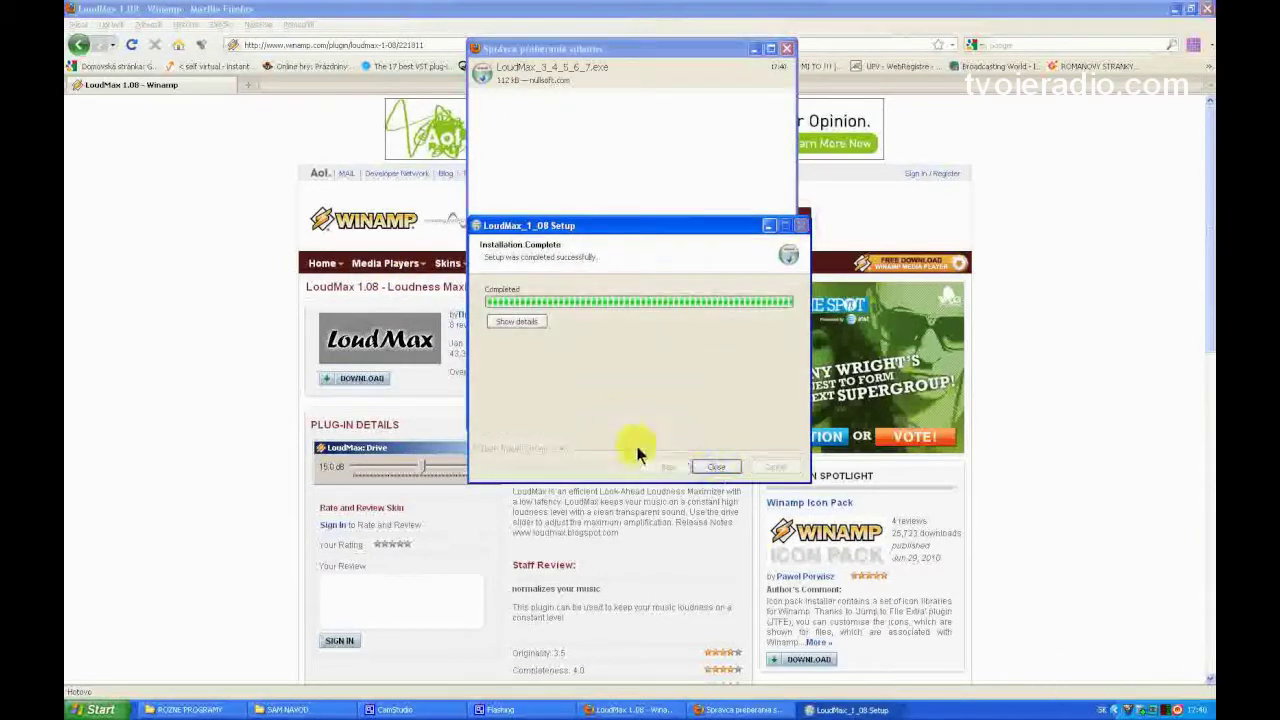
left_click(716, 468)
left_click(787, 48)
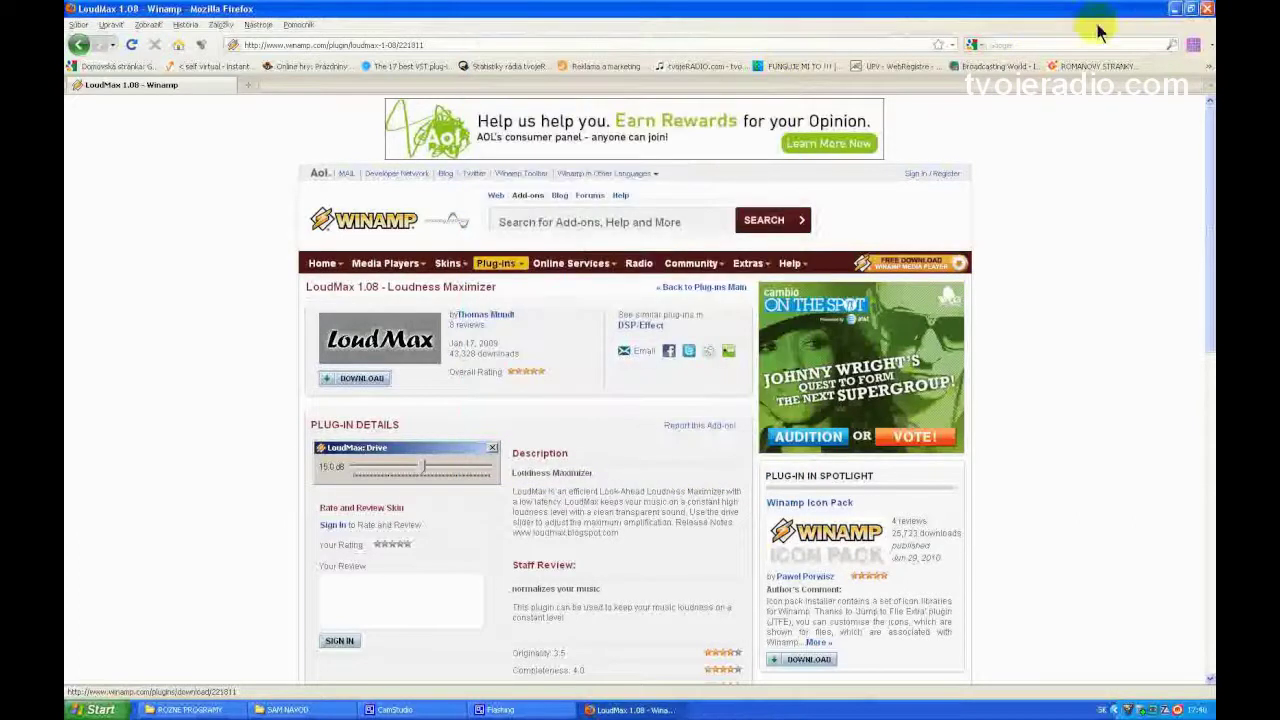
left_click(1207, 9)
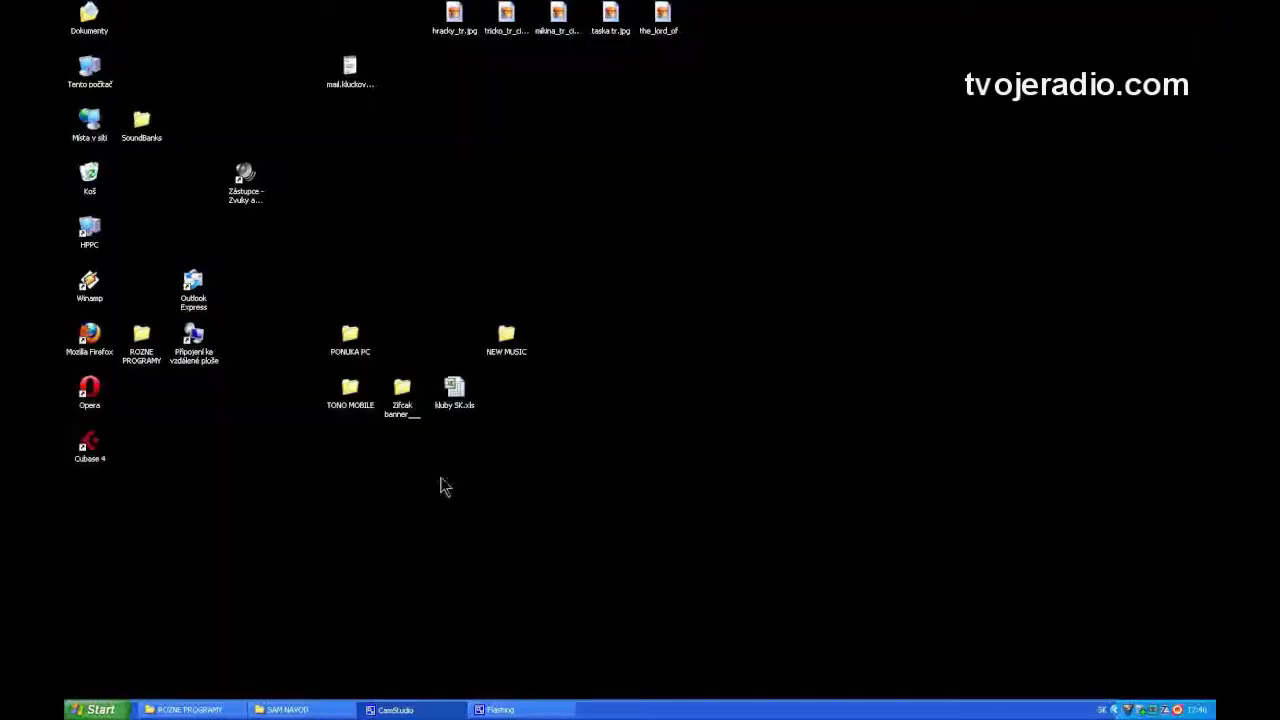
Step: Switch to SAM Broadcaster, refresh the DSP plug-in list of the audio pipeline's Mixer and enable LoudMax (dsp_LoudMax.dll)
left_click(1128, 710)
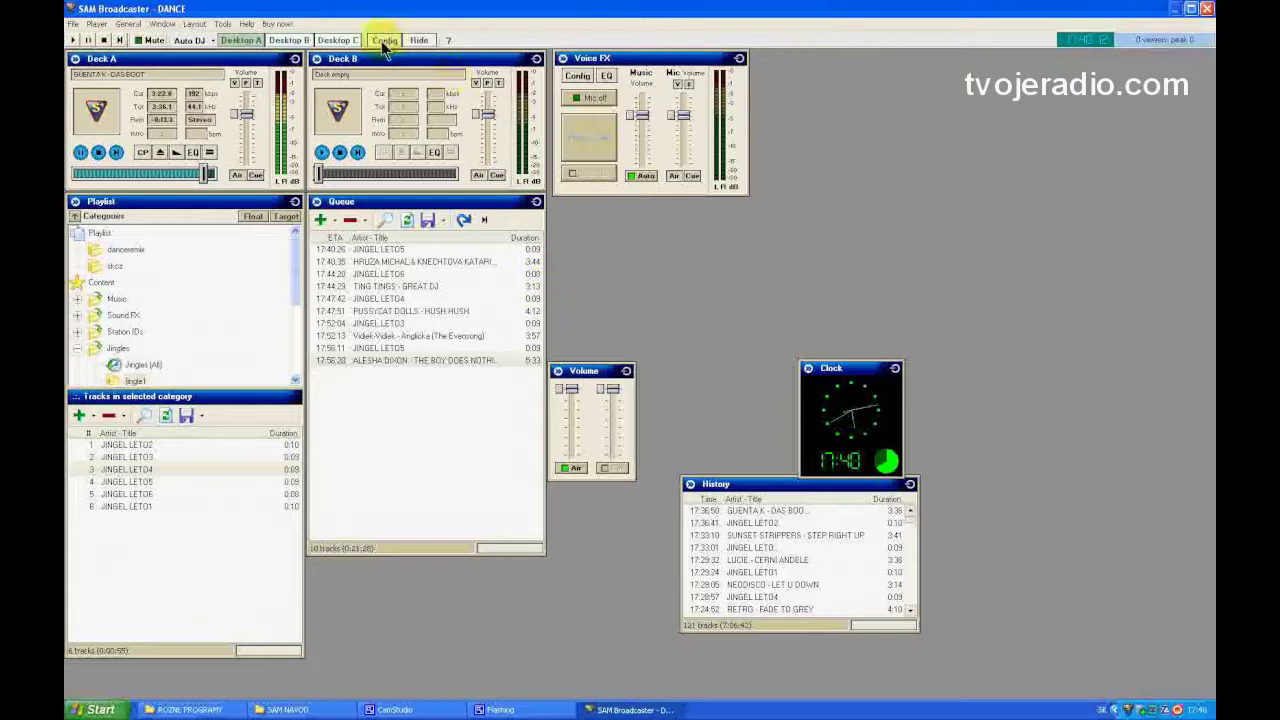
left_click(384, 42)
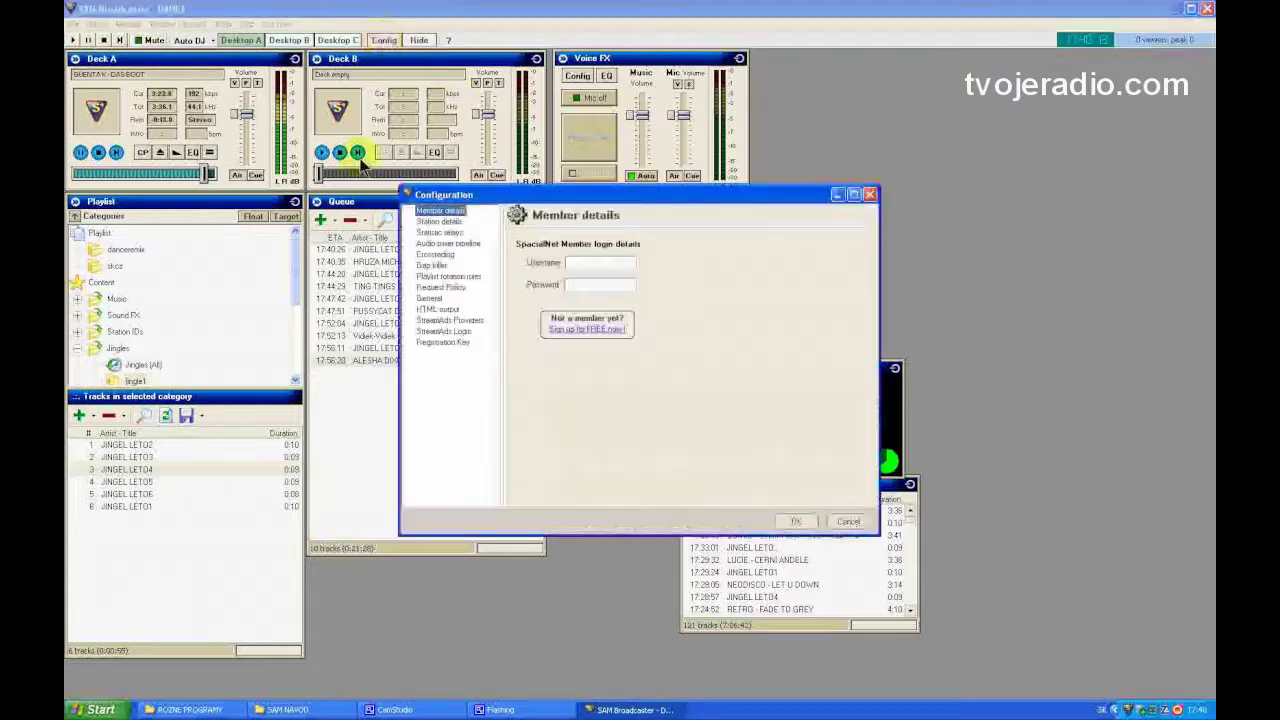
left_click(447, 246)
left_click(703, 420)
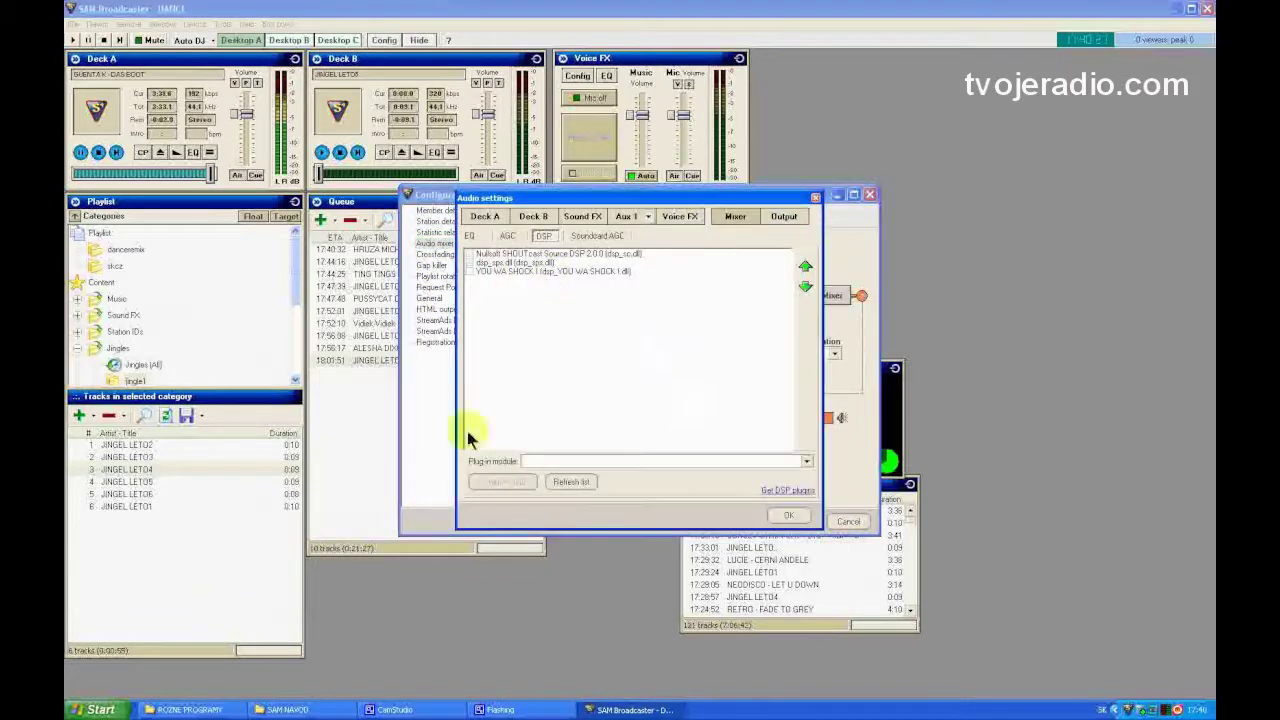
left_click(571, 482)
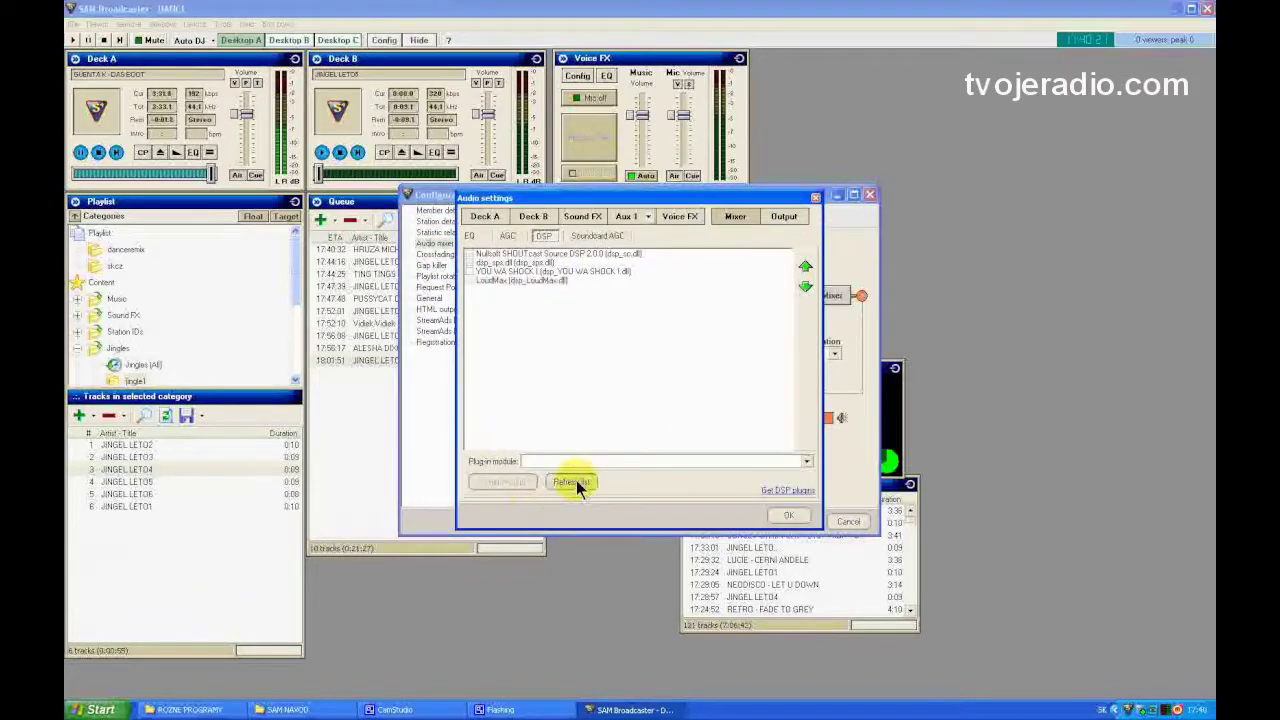
left_click(471, 281)
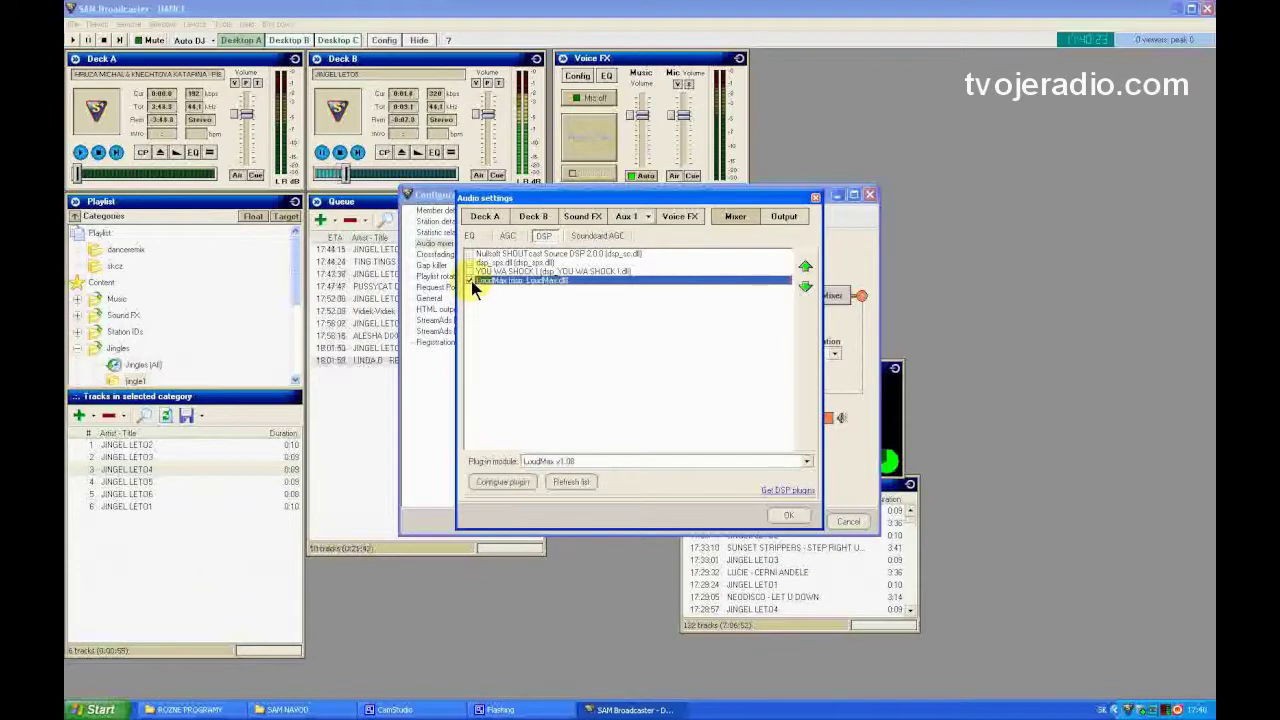
Step: Set the LoudMax plug-in's drive to about 18.9 dB and accept the audio settings and configuration
left_click(500, 482)
left_click_drag(462, 485, 616, 360)
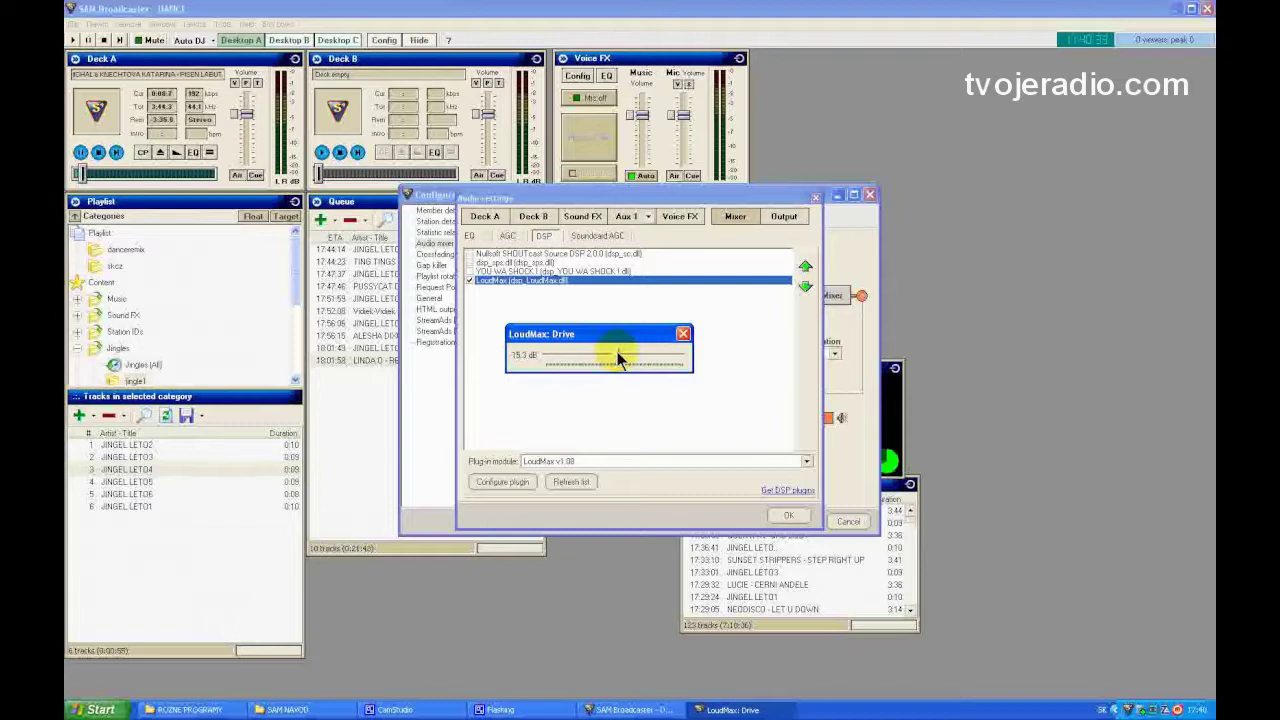
left_click_drag(616, 352, 622, 358)
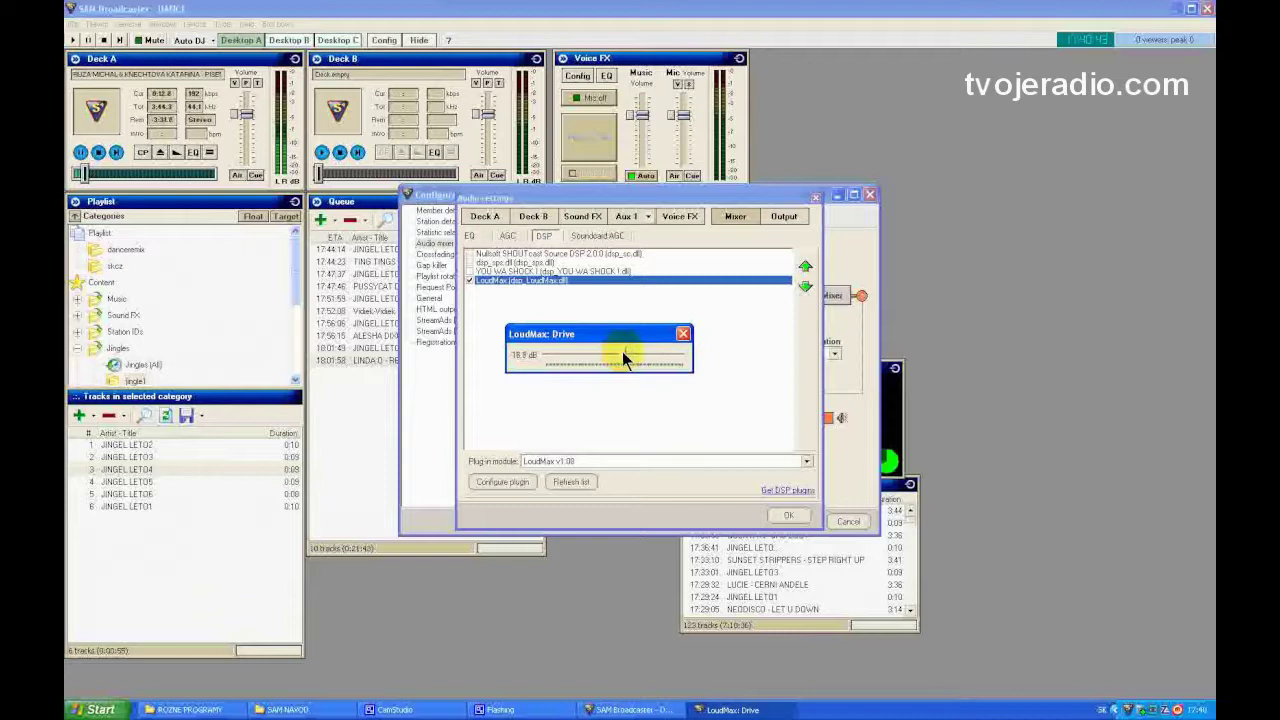
left_click(682, 334)
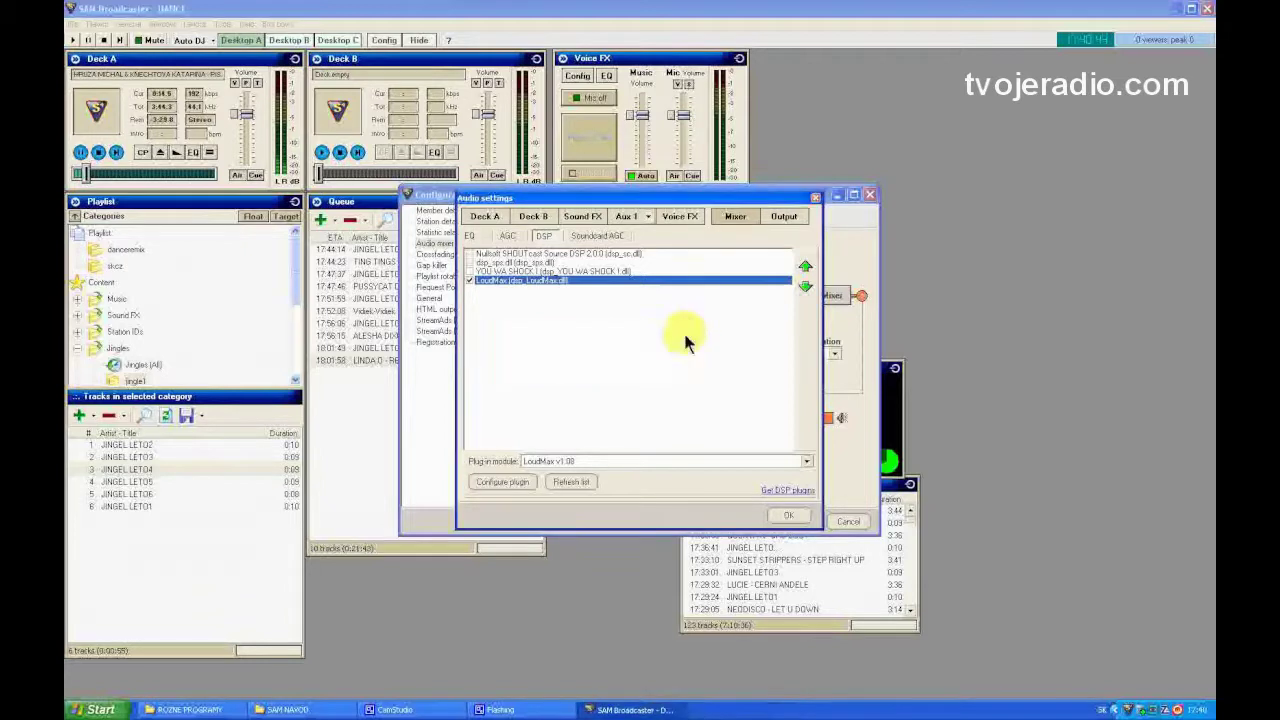
left_click(795, 520)
left_click(796, 526)
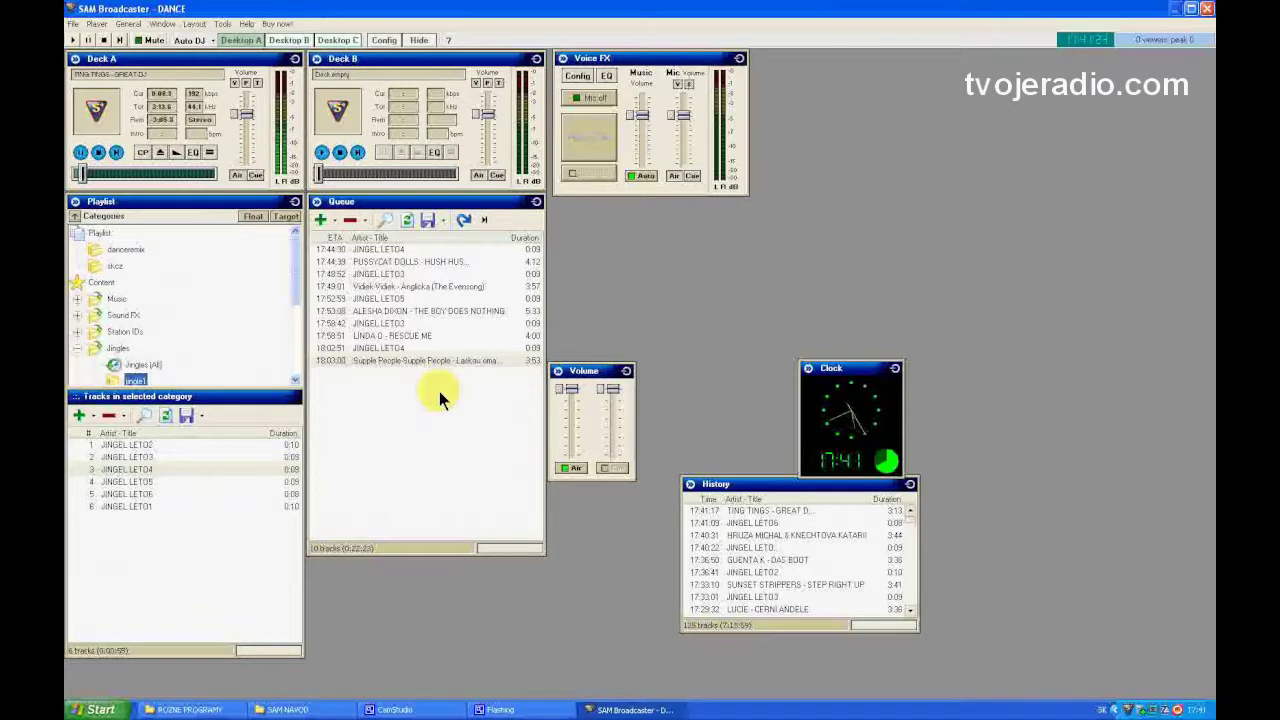
Step: Rearrange the desktop so the Clock window sits beside Volume and the History window lies below them
left_click_drag(774, 484, 650, 498)
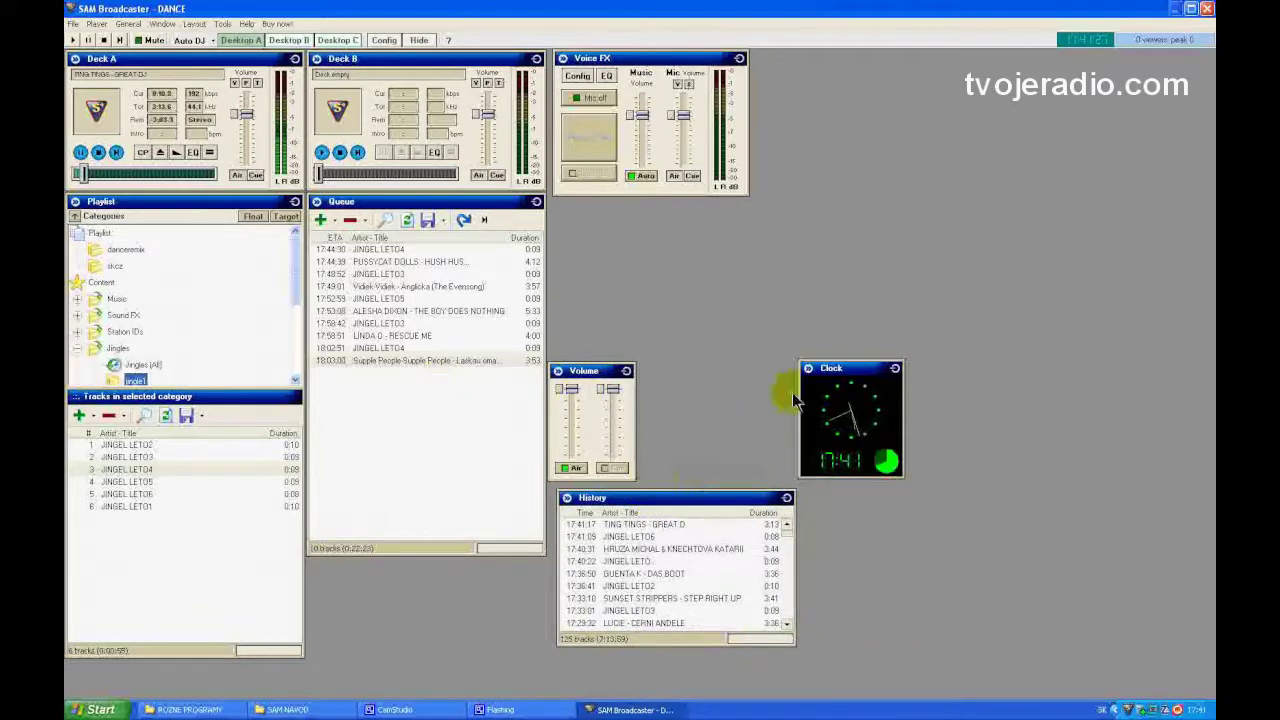
left_click_drag(847, 372, 688, 373)
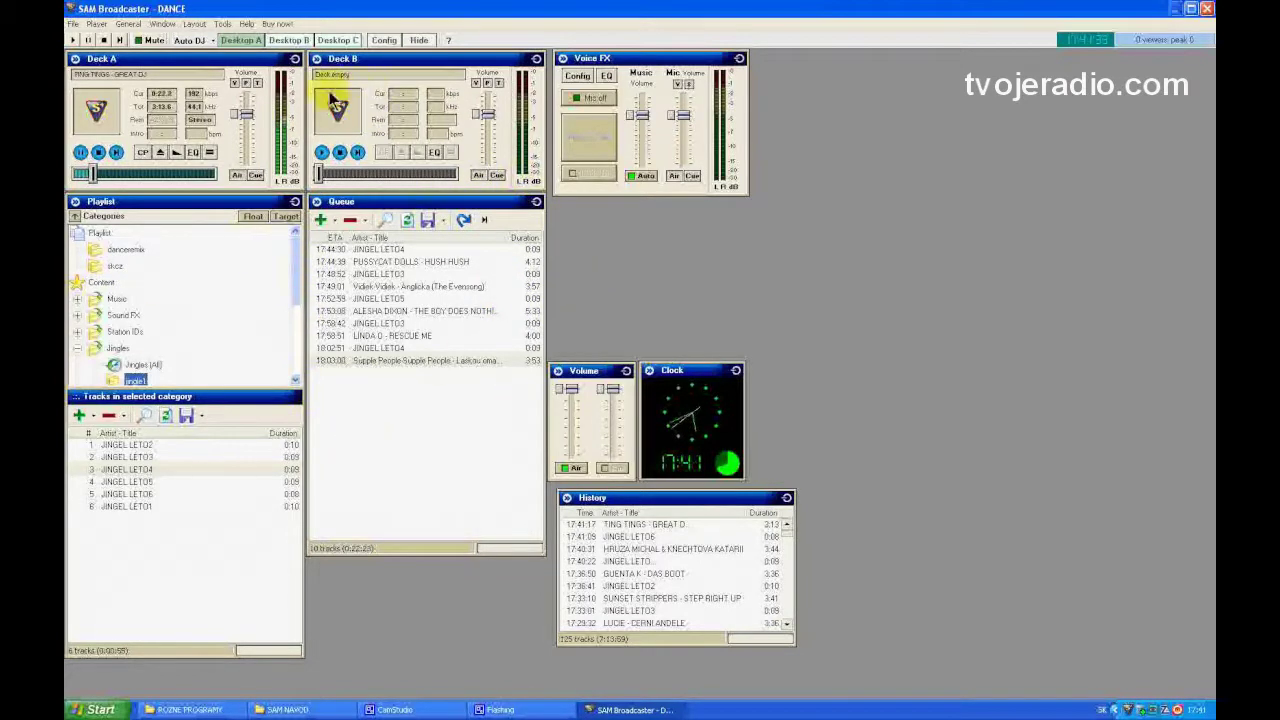
left_click(389, 40)
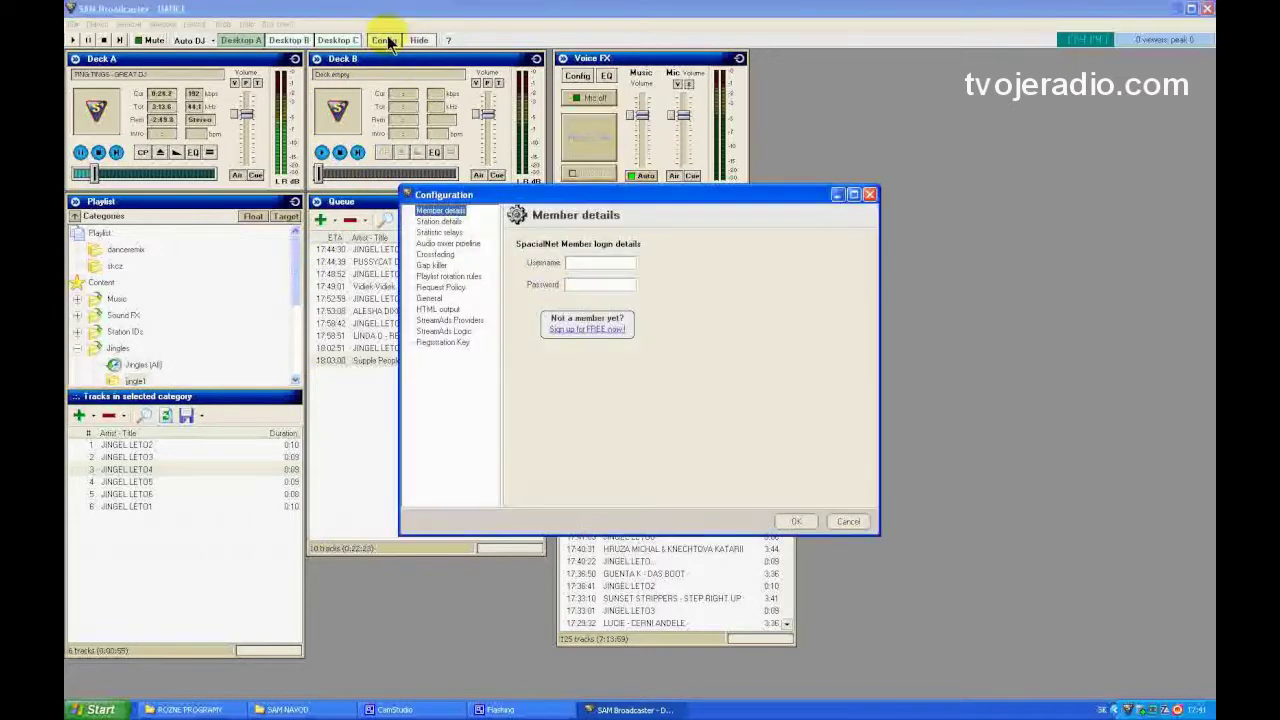
left_click(868, 192)
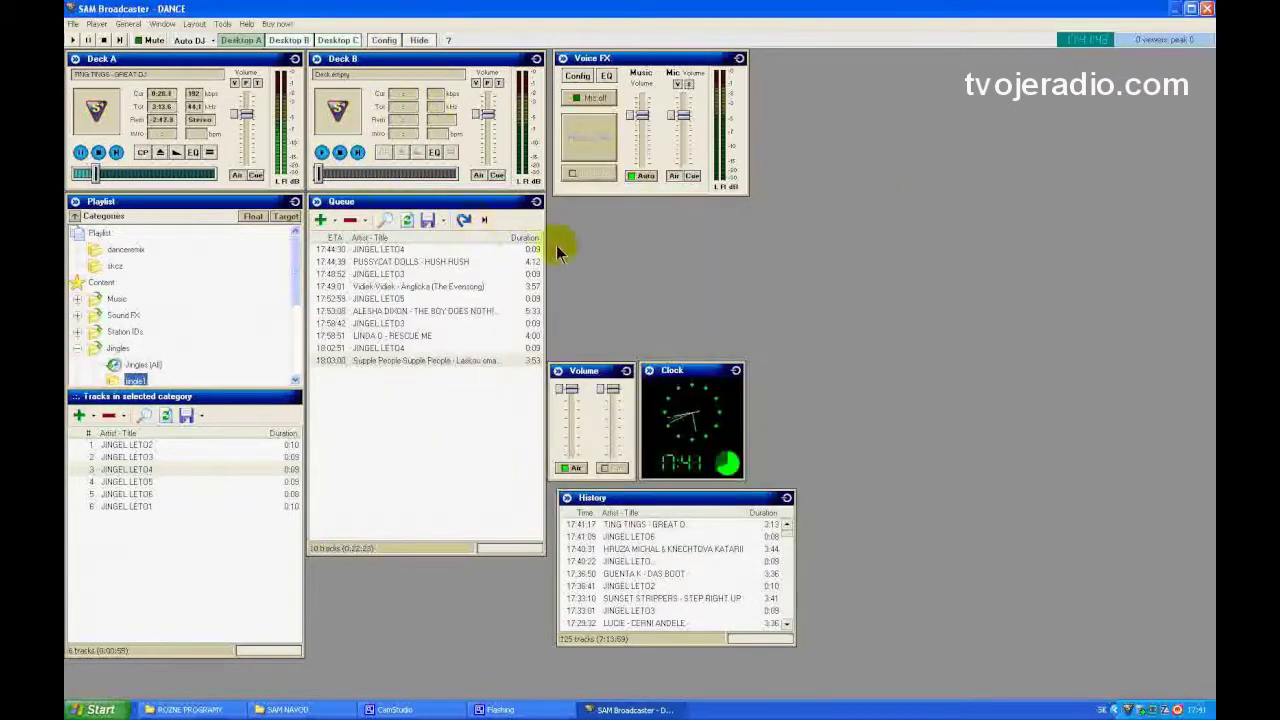
Step: Show Desktop B with the statistic relays and encoders
left_click(288, 41)
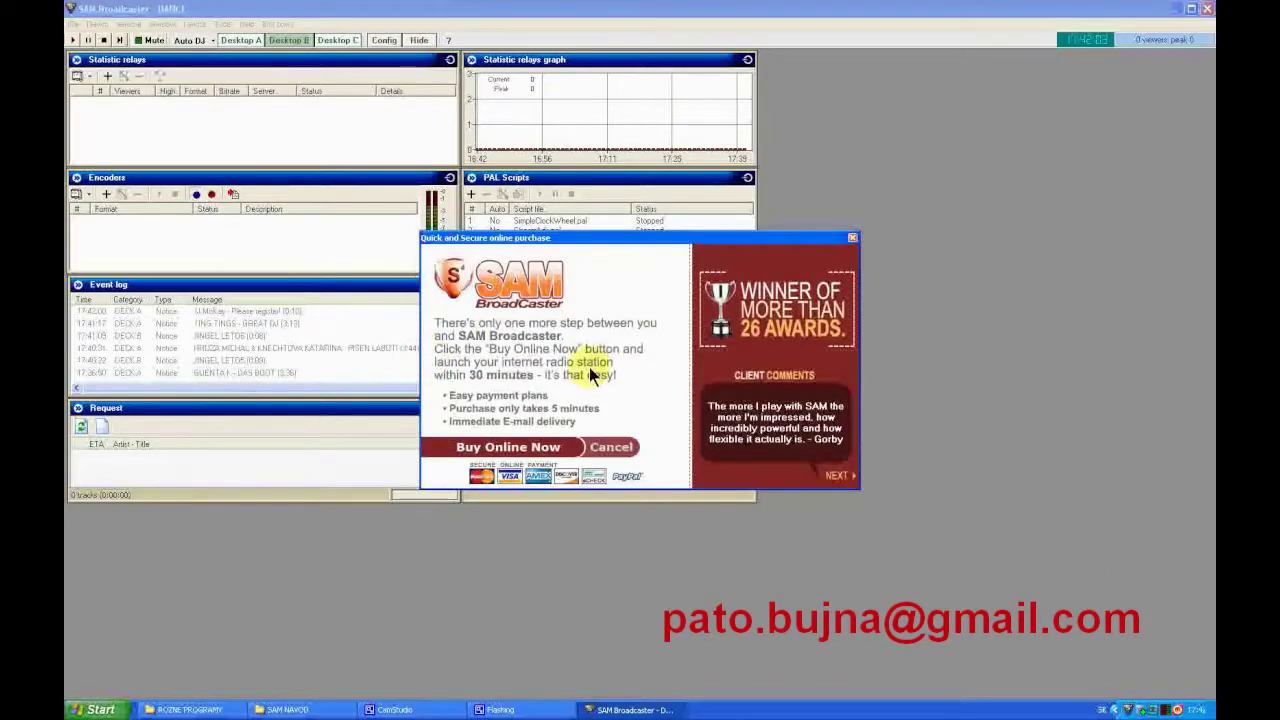
Step: Dismiss the purchase offer, look over the decks and queue on Desktop A, and return to Desktop B
left_click(611, 447)
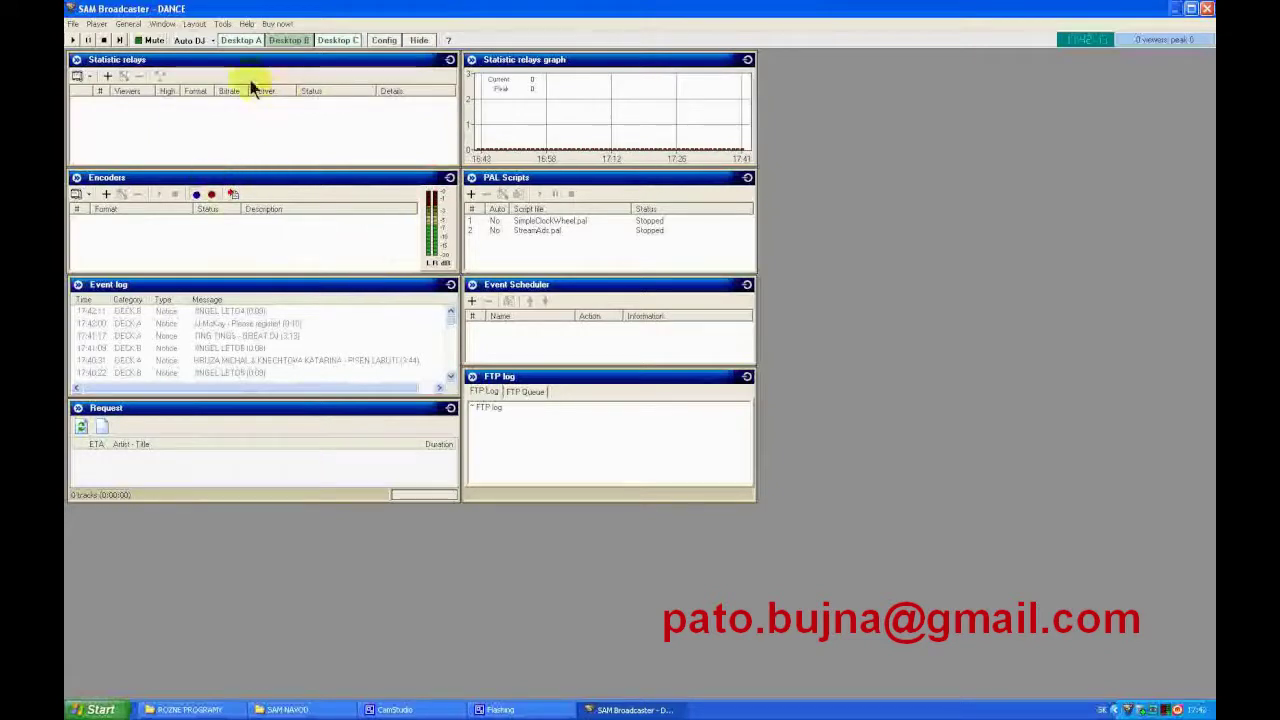
left_click(241, 40)
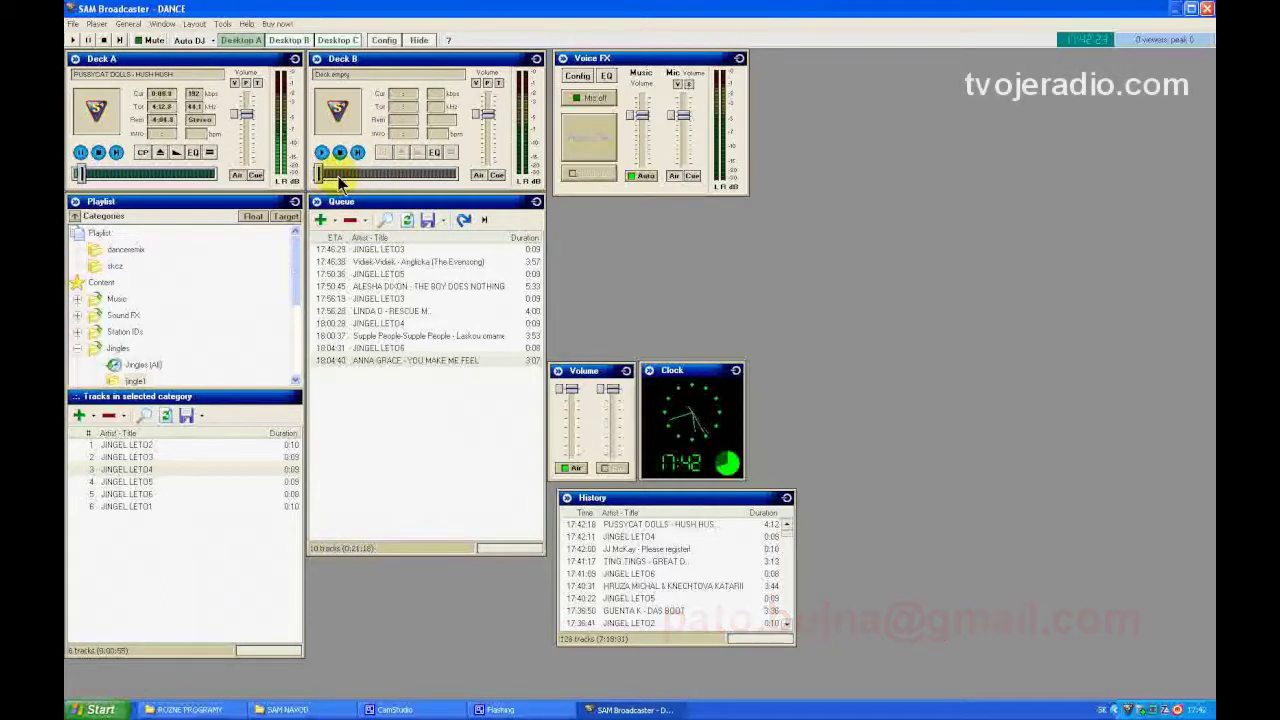
left_click(295, 40)
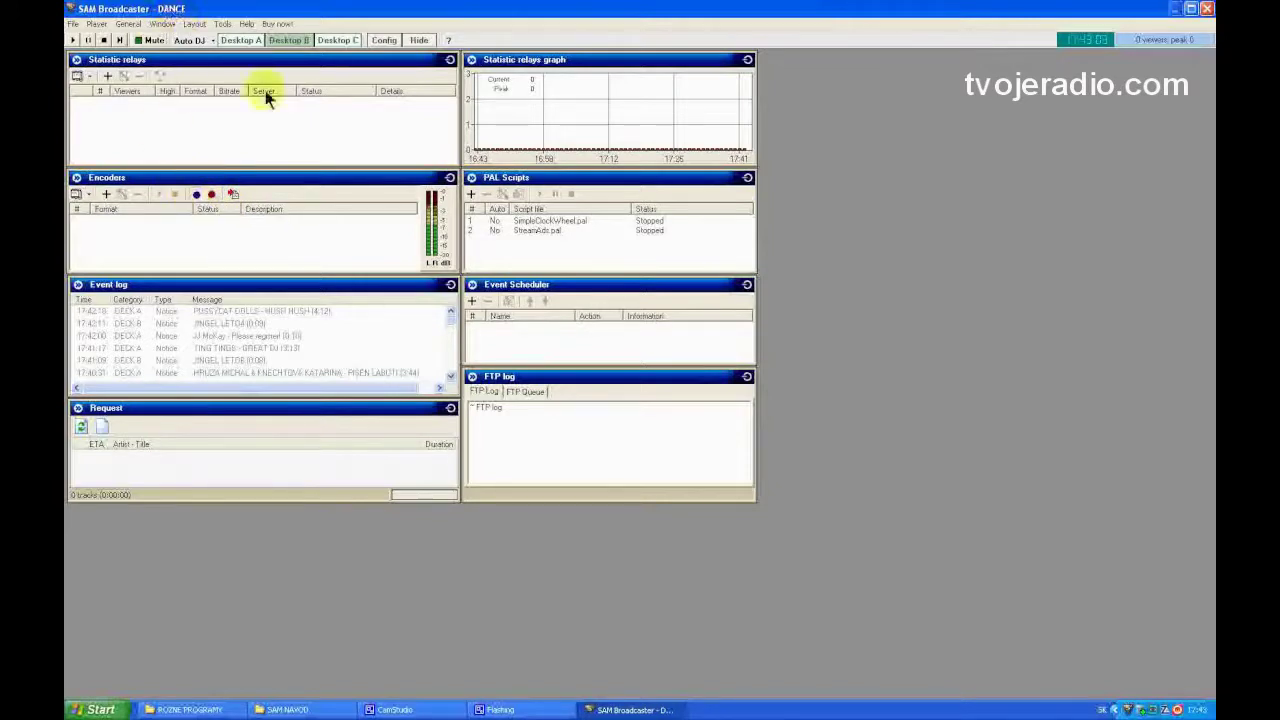
Step: Review the audio mixer pipeline in the configuration and close the configuration
left_click(384, 40)
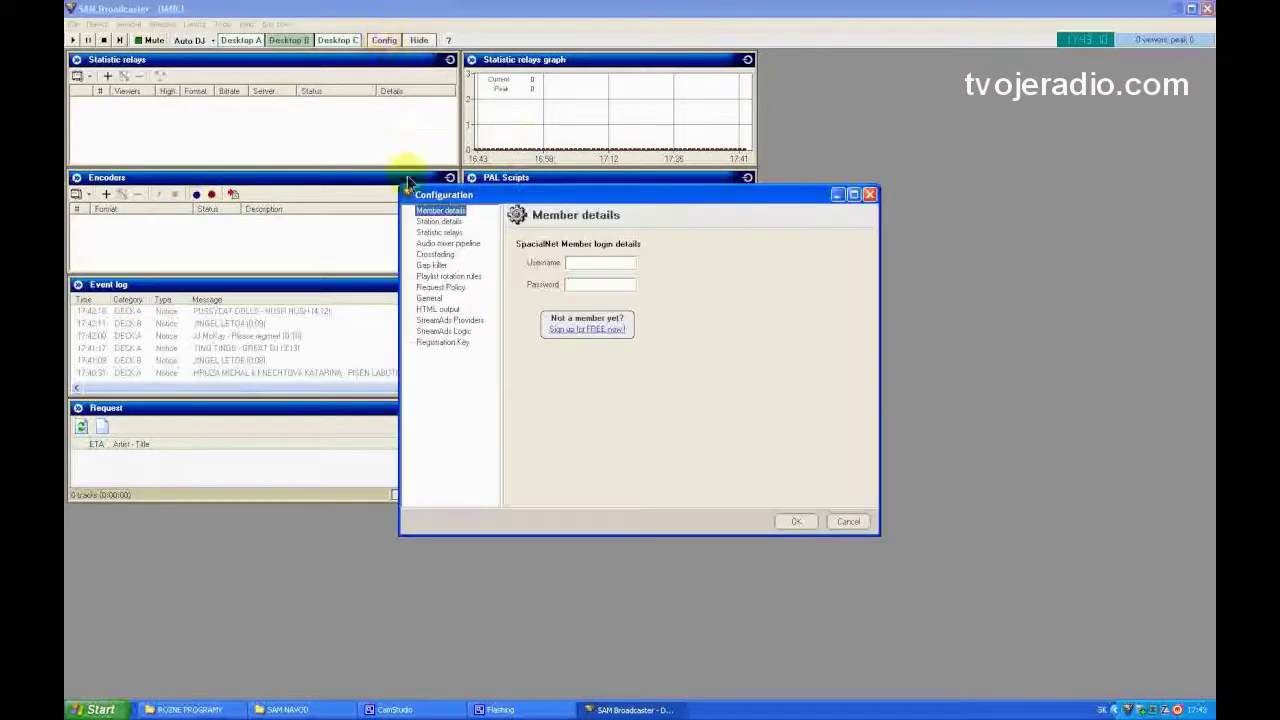
left_click(440, 244)
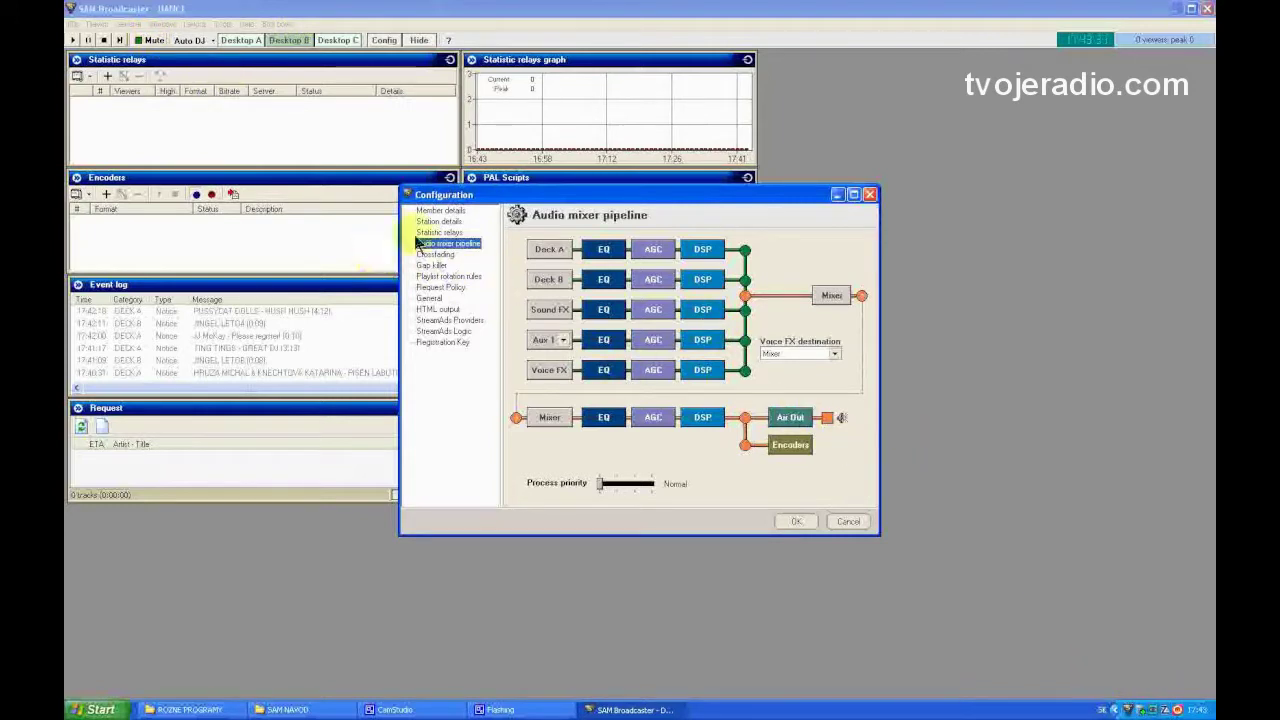
left_click_drag(524, 192, 609, 175)
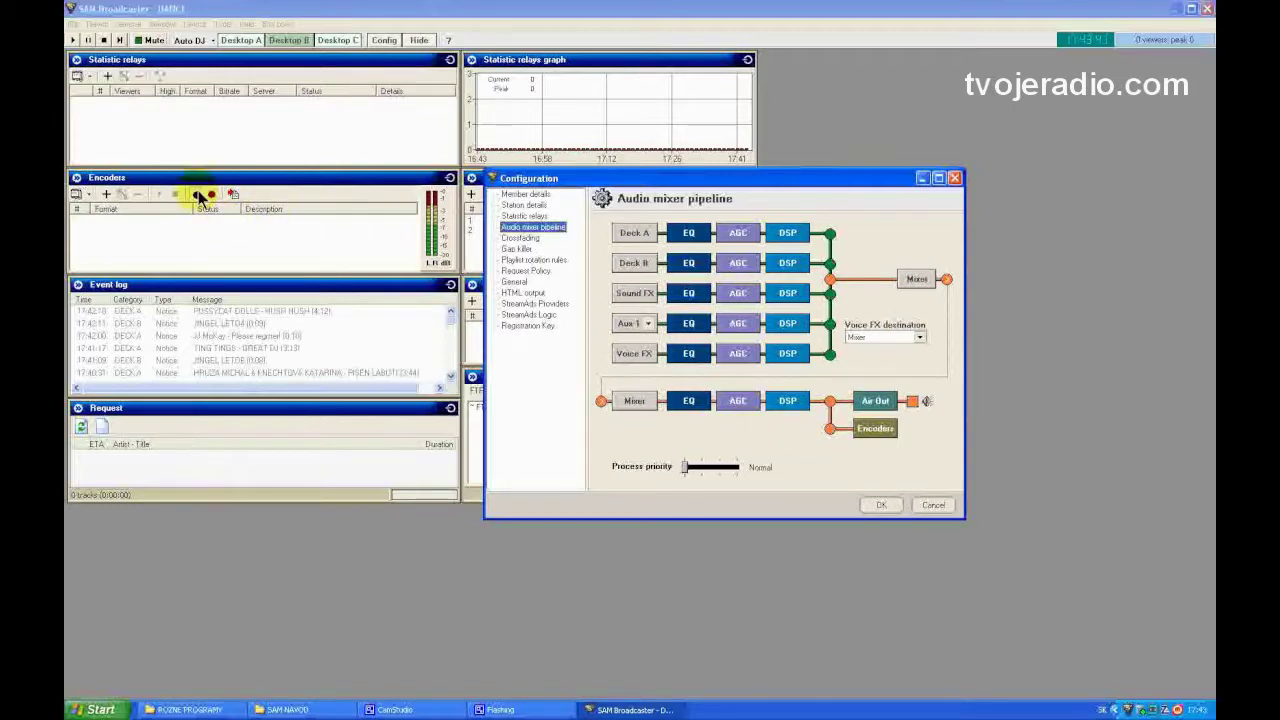
left_click(885, 504)
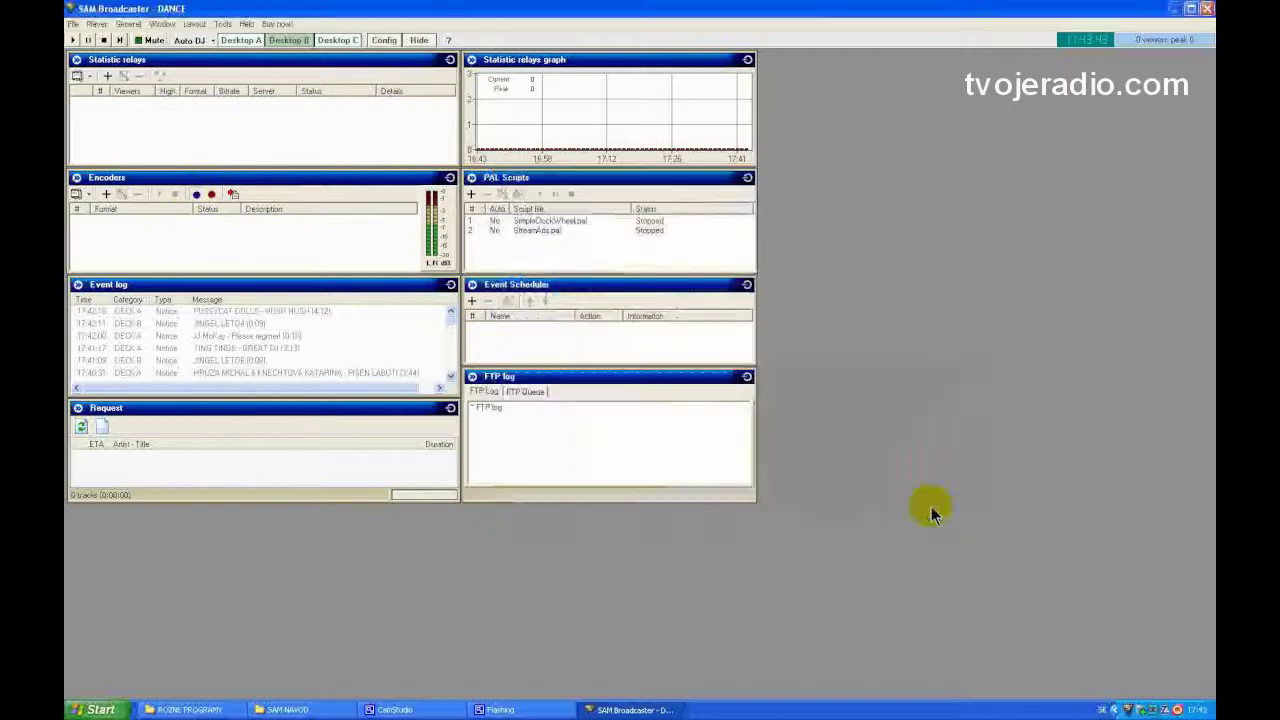
Step: Add an MP3 (LAME_ENC) encoder and look over its server details and converter settings
left_click(106, 196)
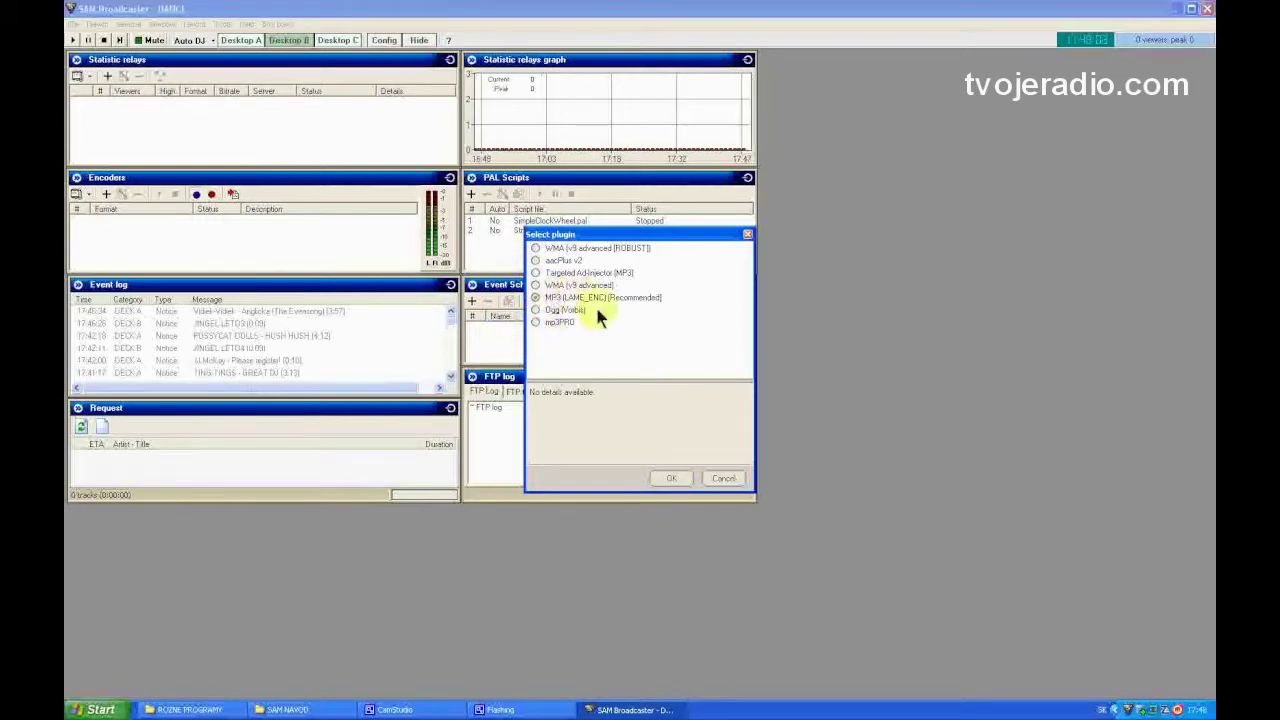
left_click(671, 478)
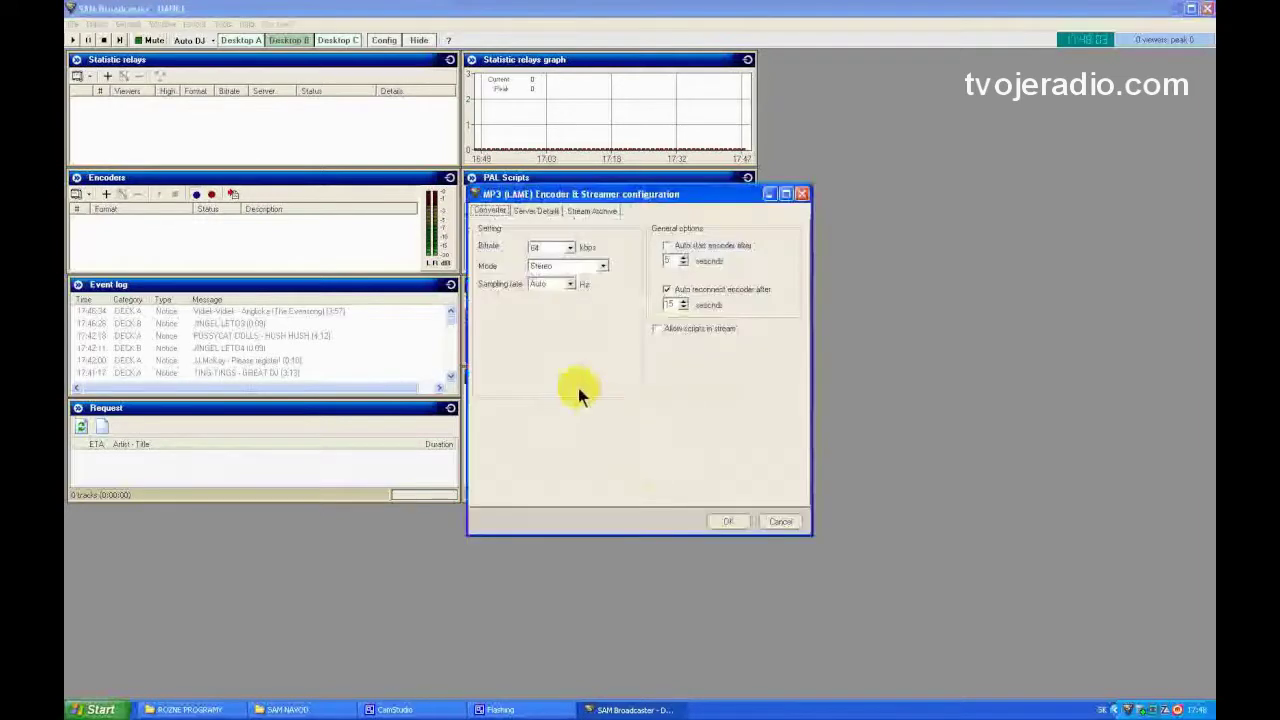
left_click(523, 211)
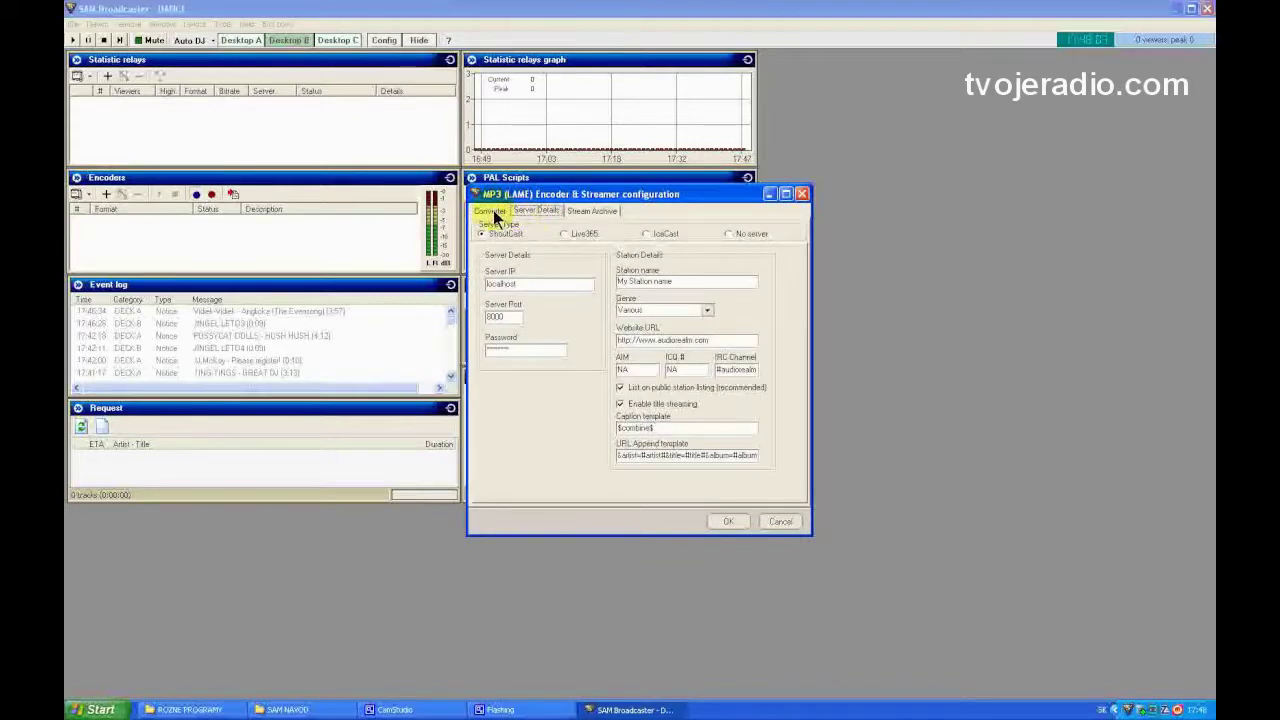
left_click(490, 211)
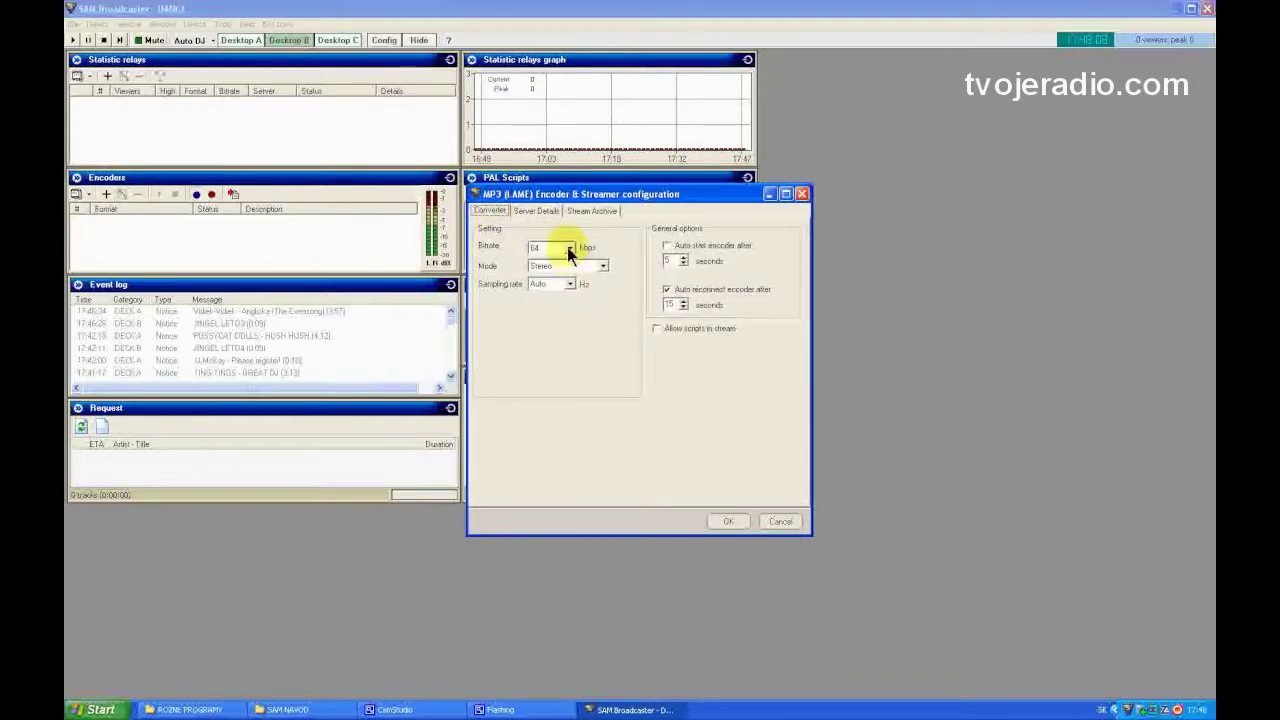
Step: Set the encoder's bitrate to 128 kbps and sampling rate to 44100 Hz, and enable automatic encoder start
left_click(569, 248)
left_click(545, 296)
left_click(546, 288)
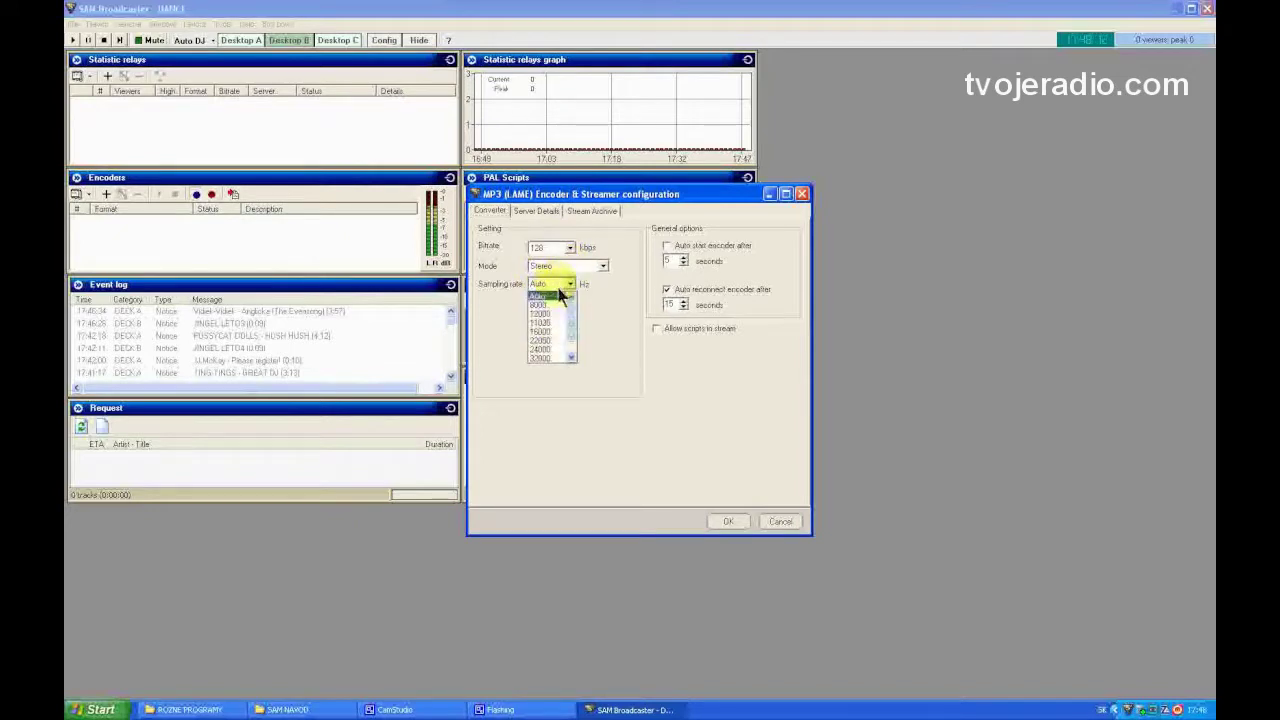
left_click(554, 350)
left_click(668, 246)
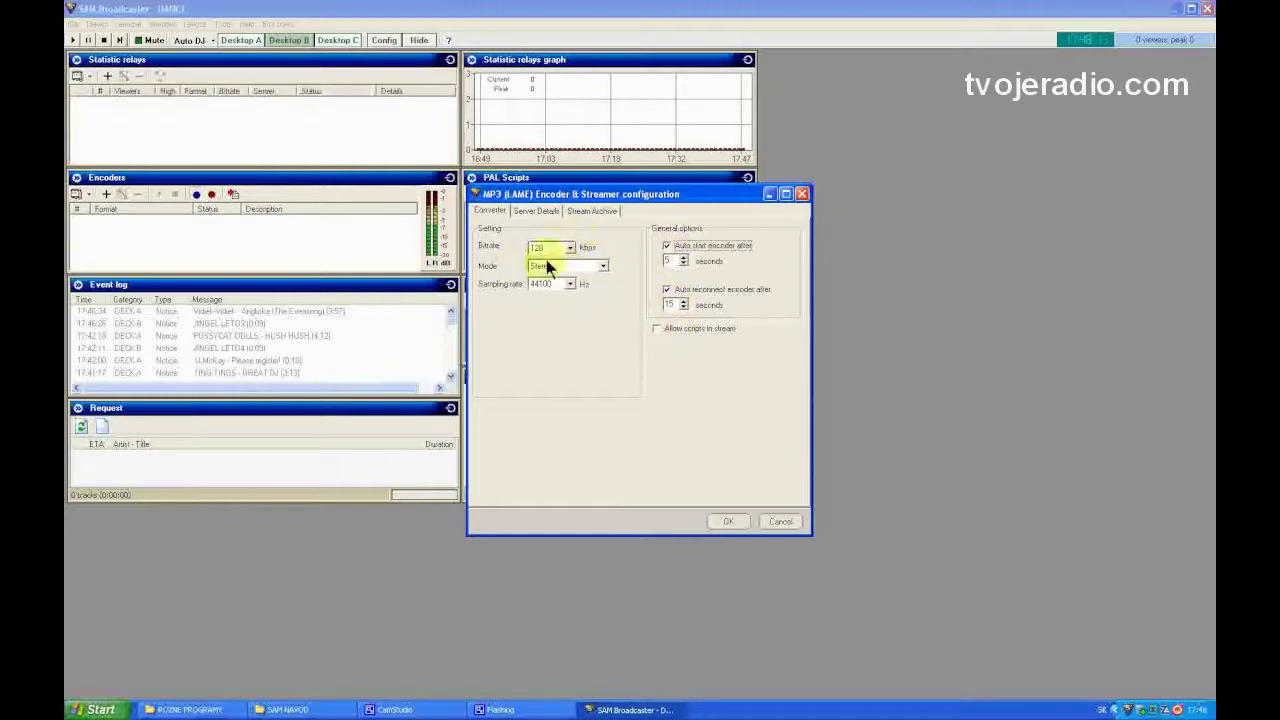
Step: Look through the encoder's settings pages, view the Live365 server options and return the server type to ShoutCast
left_click(527, 210)
left_click(598, 212)
left_click(490, 211)
left_click(536, 211)
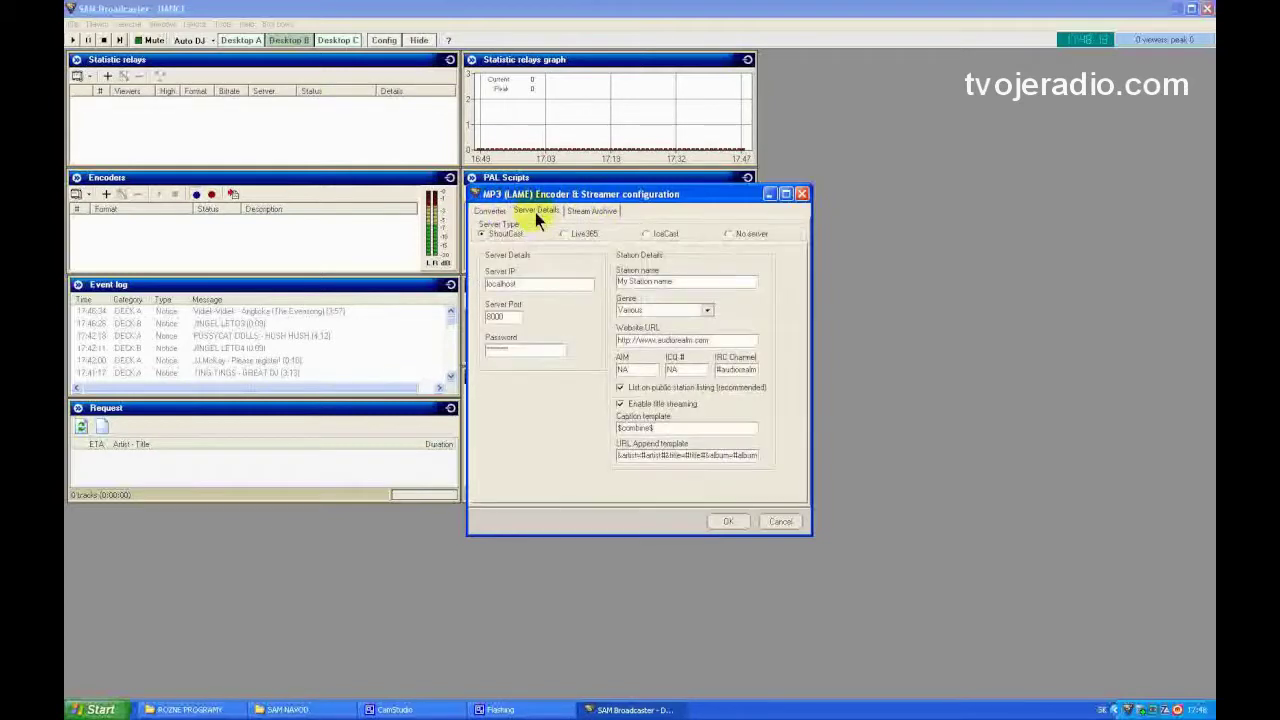
left_click(563, 234)
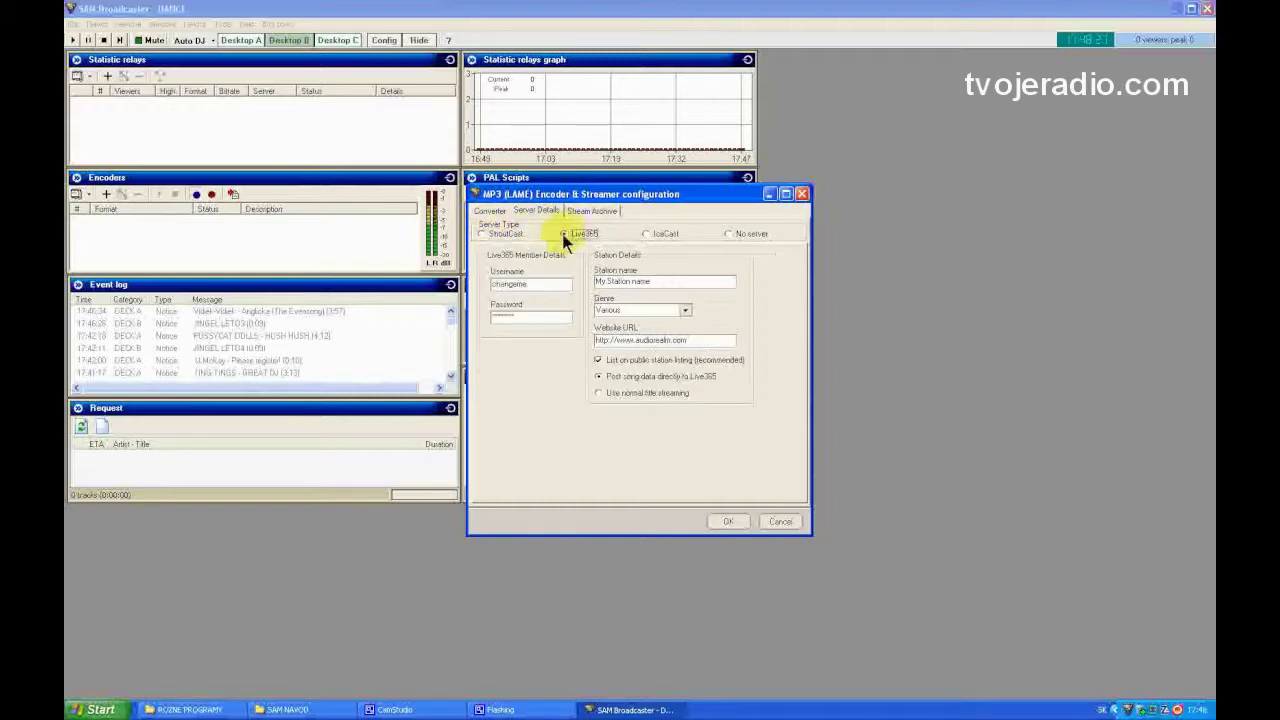
left_click(483, 234)
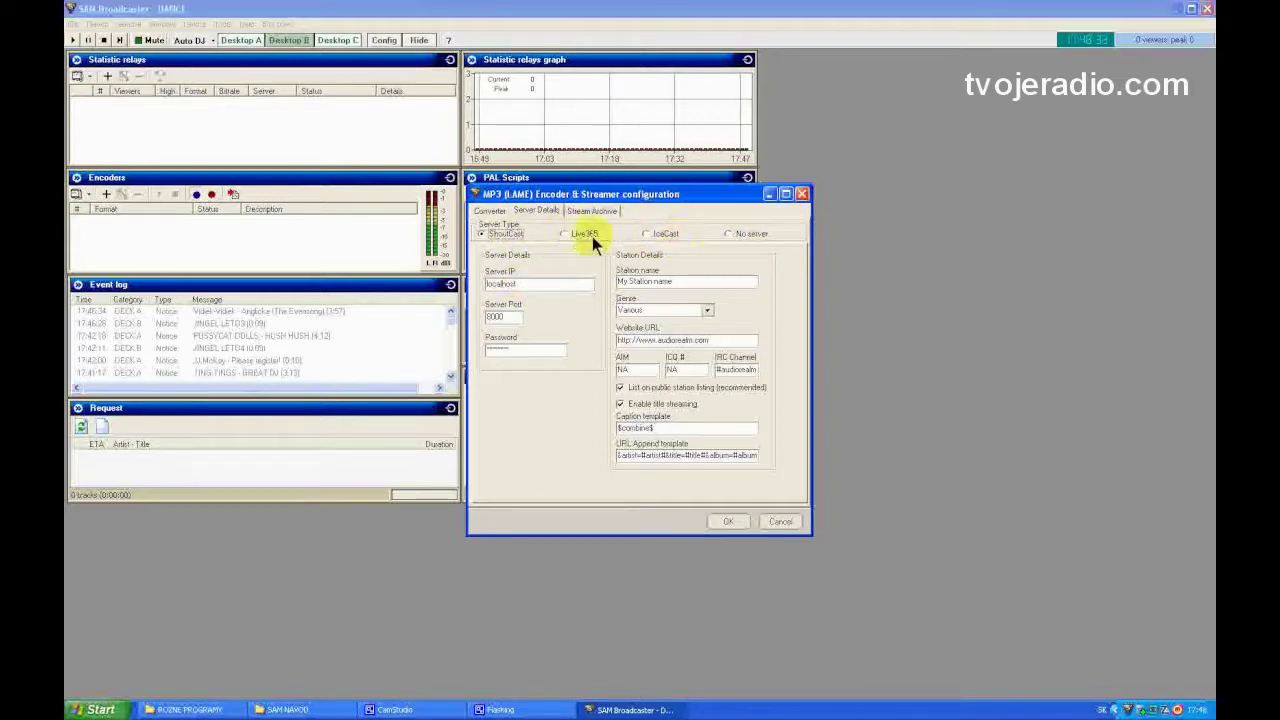
Step: Fill in the ShoutCast server details with the server's IP address, port 8200 and the server password
double_click(528, 282)
type("192.168.1.1")
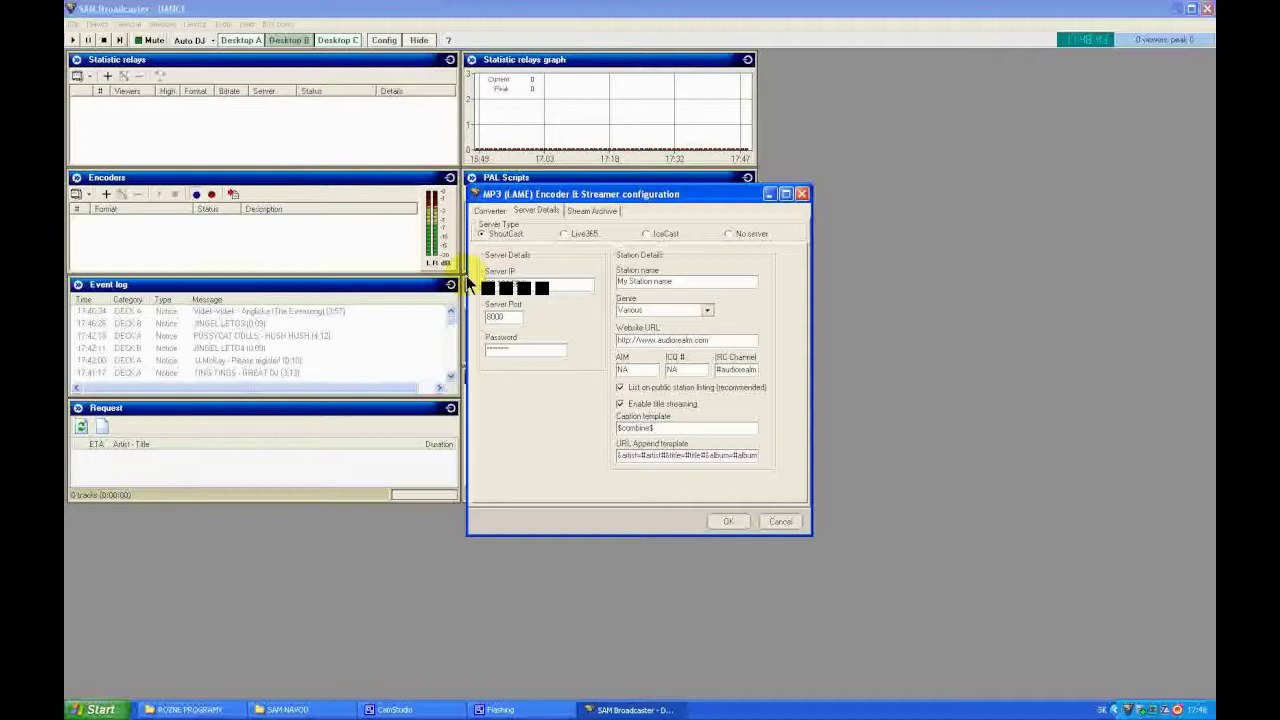
double_click(512, 318)
type("8200")
double_click(538, 352)
key("BackSpace")
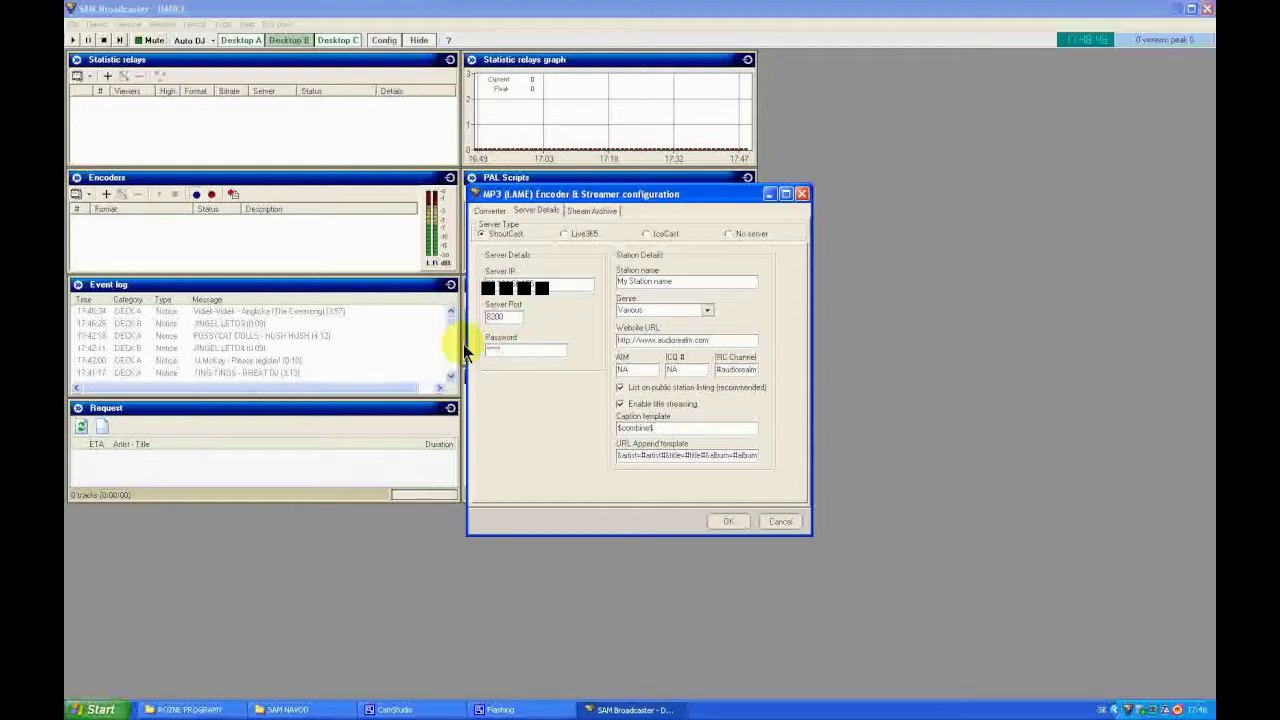
Step: Name the station "test dance" and turn off its listing in the public station directory
left_click_drag(690, 281, 580, 287)
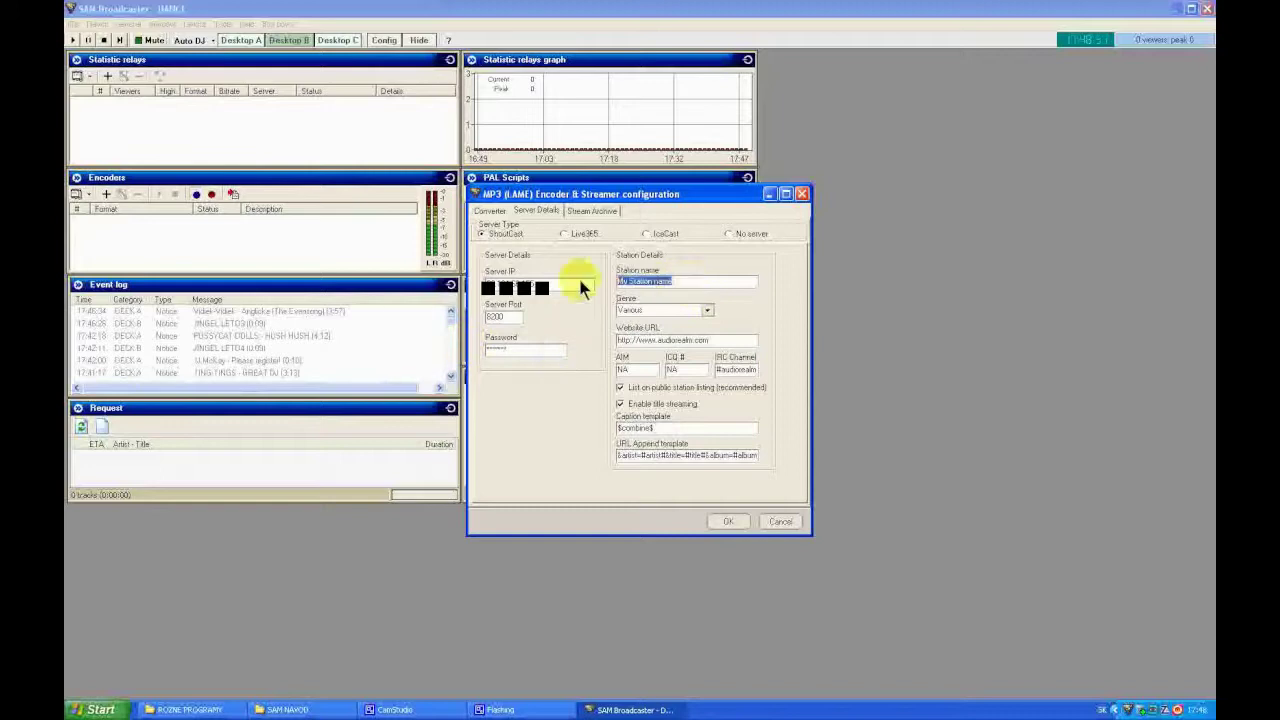
type("fej")
type("t dan")
type("ce")
left_click(639, 387)
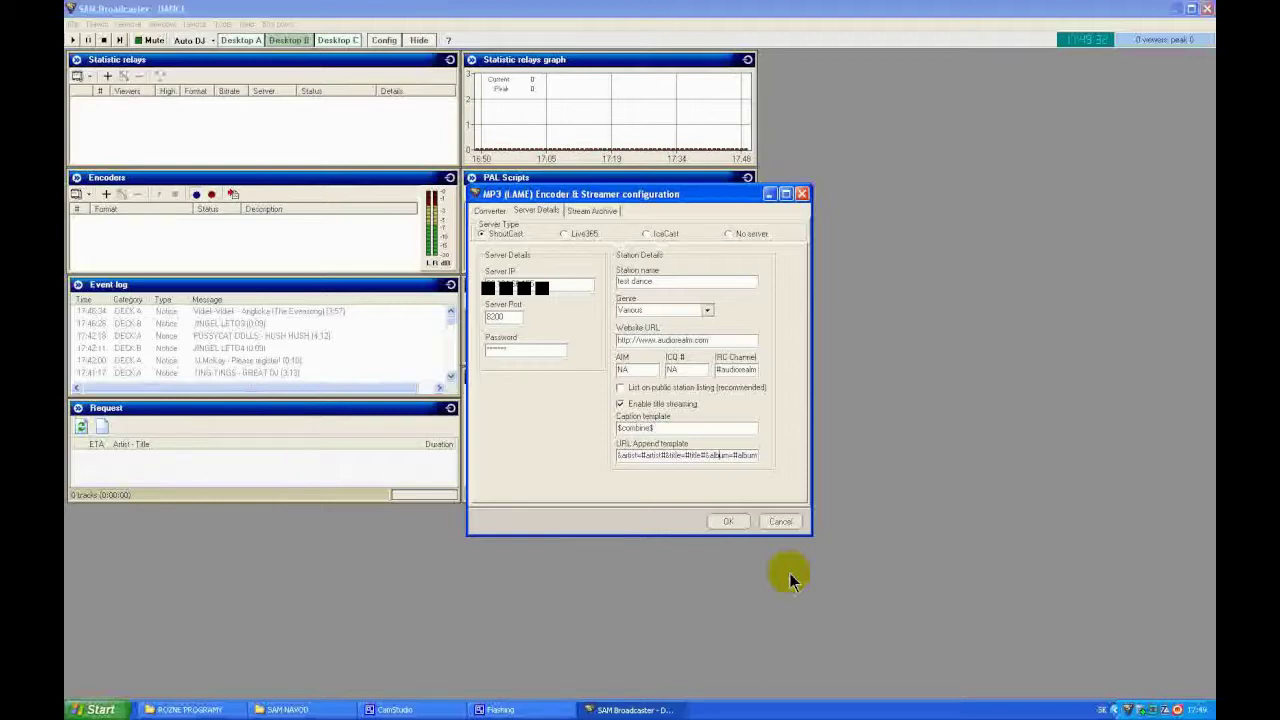
Step: Shorten the URL append template to &artist=#artist#&title=#title#, save the encoder and select it in the Encoders list
key("BackSpace")
key("BackSpace")
key("BackSpace")
key("BackSpace")
key("BackSpace")
key("BackSpace")
key("BackSpace")
key("BackSpace")
key("BackSpace")
key("BackSpace")
key("BackSpace")
key("BackSpace")
type("type=#songtype&website=#website&s")
key("BackSpace")
key("BackSpace")
key("BackSpace")
key("BackSpace")
key("BackSpace")
key("BackSpace")
key("BackSpace")
key("BackSpace")
key("BackSpace")
key("BackSpace")
key("BackSpace")
key("BackSpace")
key("BackSpace")
key("BackSpace")
key("BackSpace")
key("BackSpace")
key("BackSpace")
key("BackSpace")
key("BackSpace")
key("BackSpace")
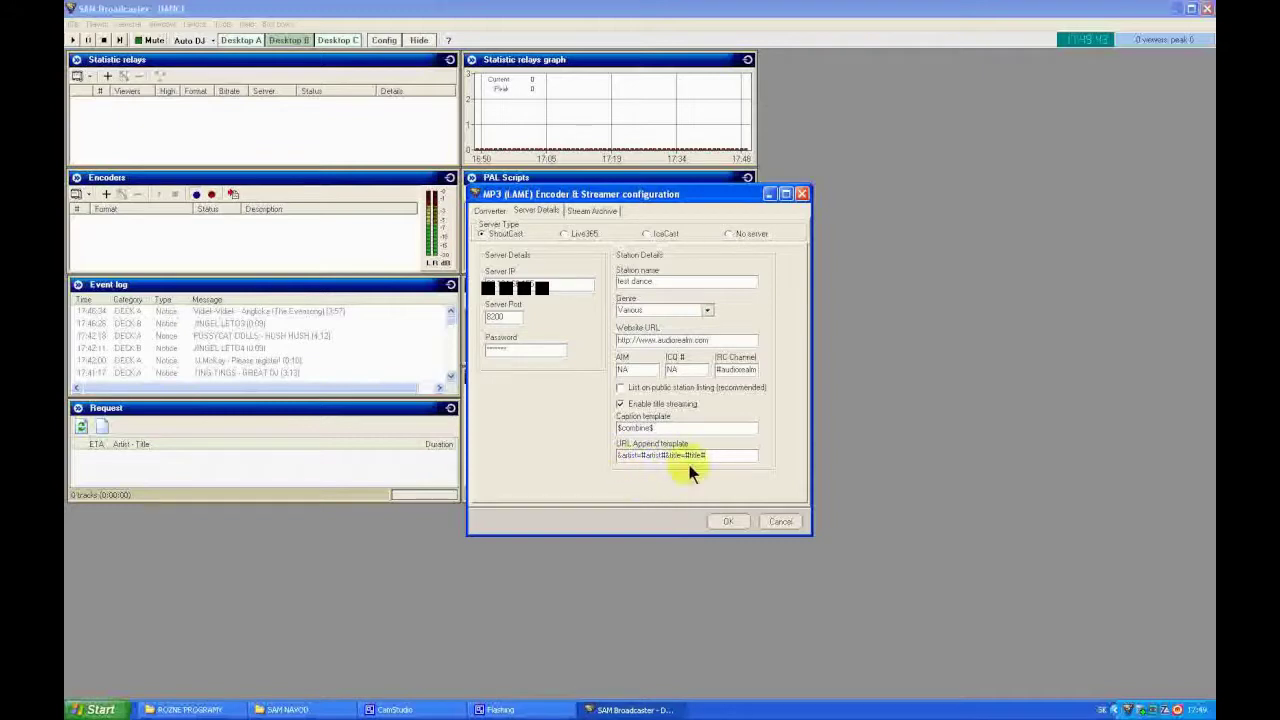
left_click(721, 521)
left_click(129, 222)
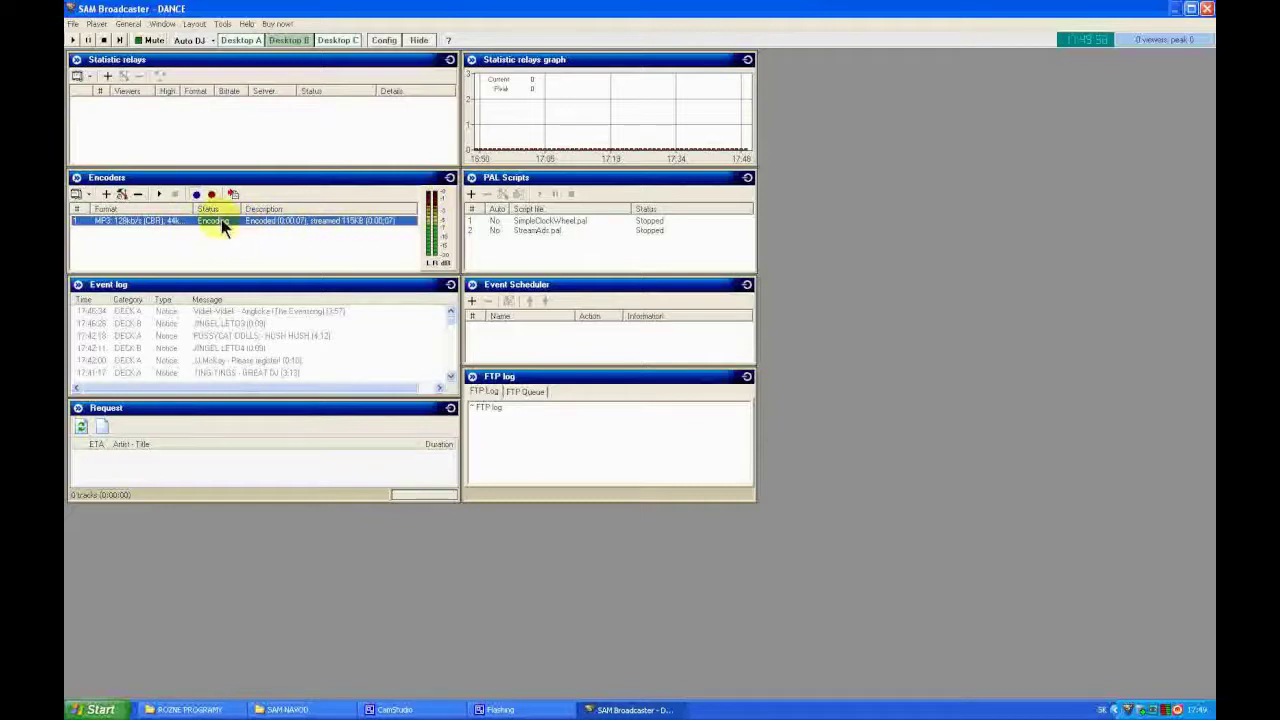
Step: Add a Shoutcast statistic relay with the server's host address, port 8200 and password
left_click(105, 74)
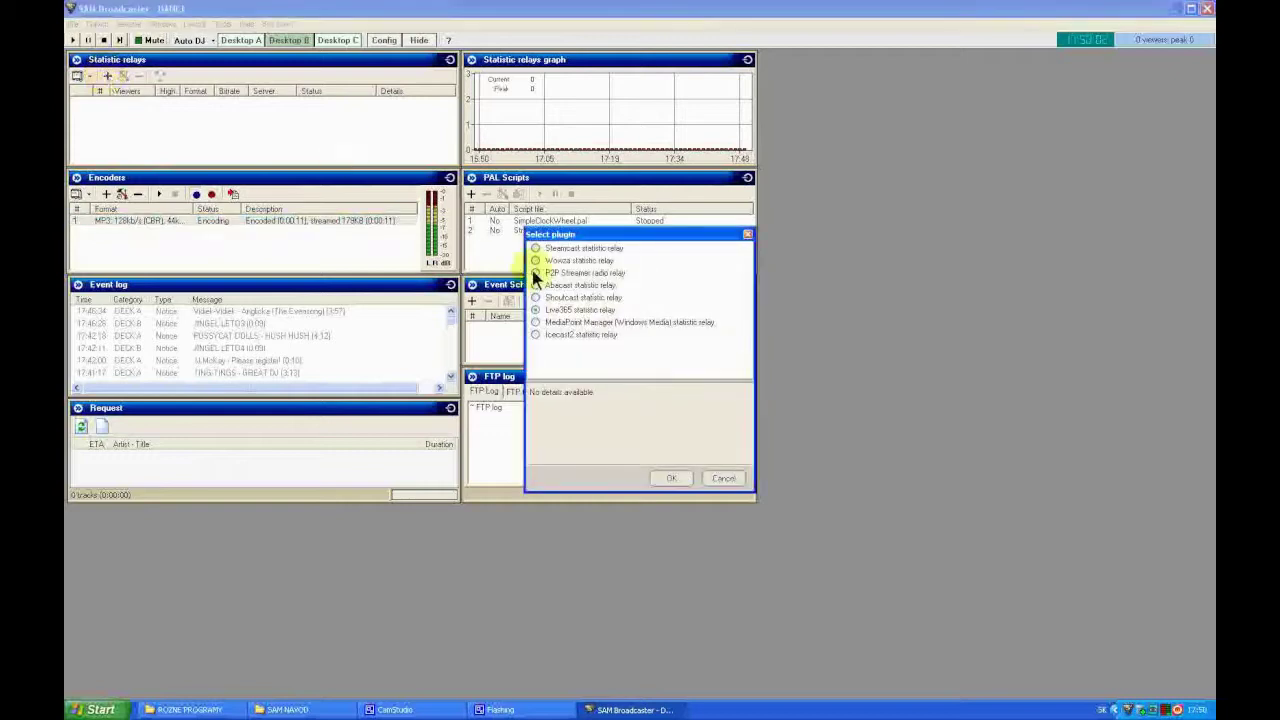
left_click(536, 298)
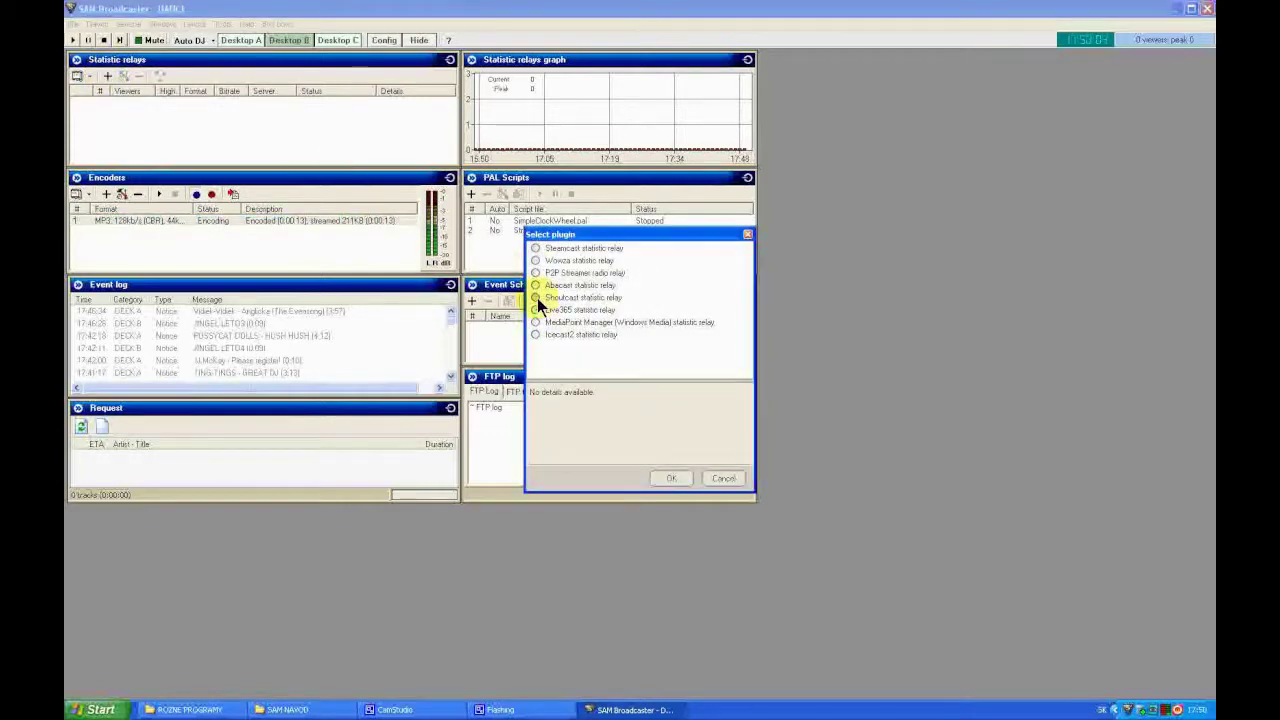
left_click(671, 478)
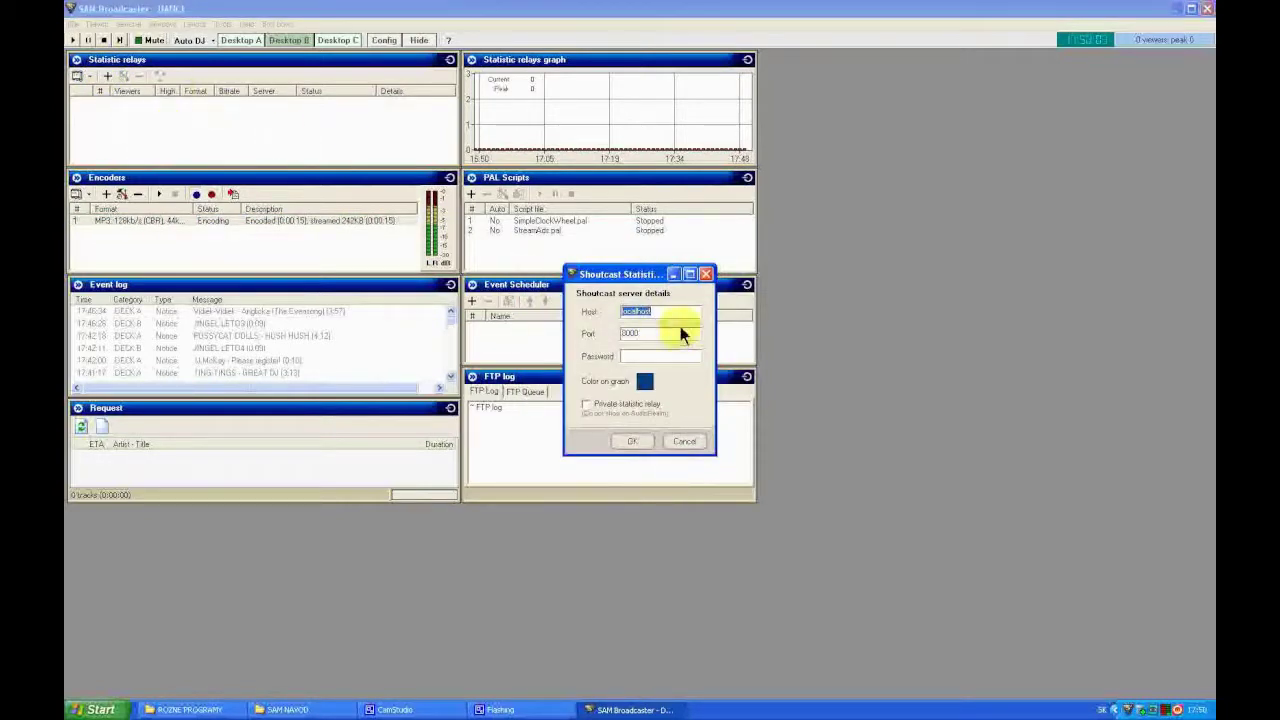
type("93.134")
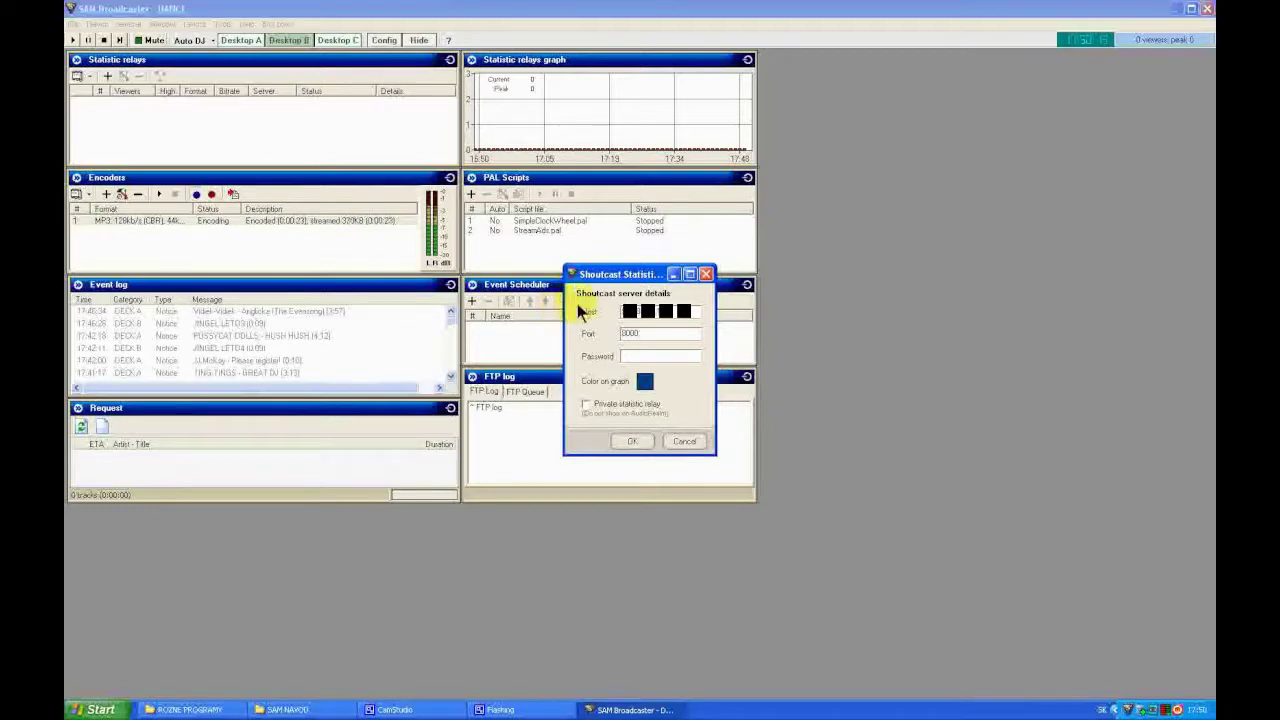
type("8200")
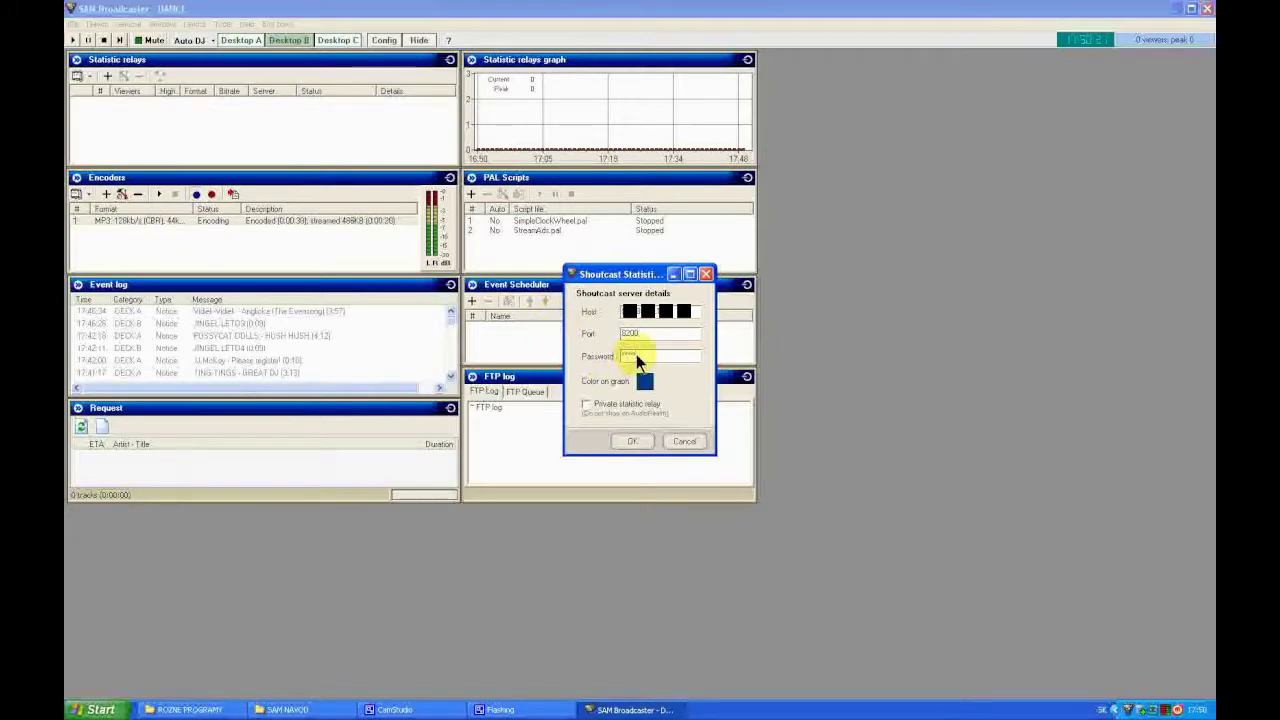
Step: Make the statistic relay private, set its graph colour to green and save the relay
left_click(601, 411)
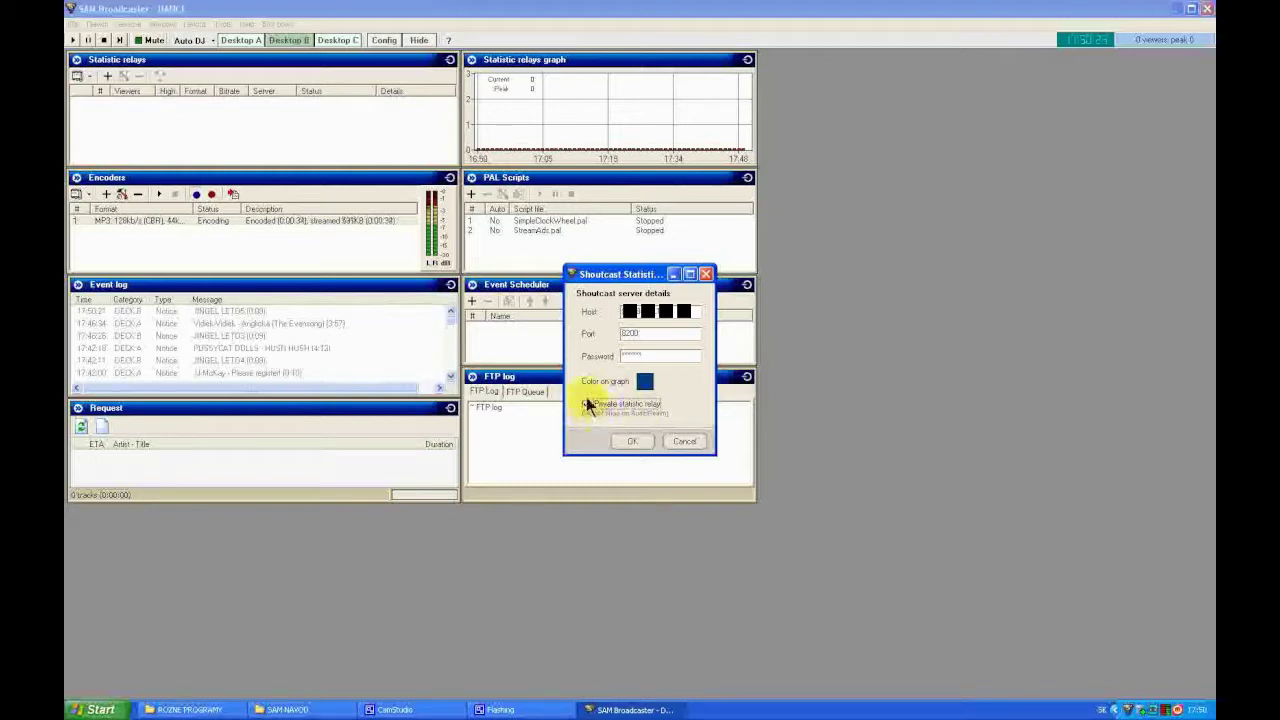
left_click(644, 381)
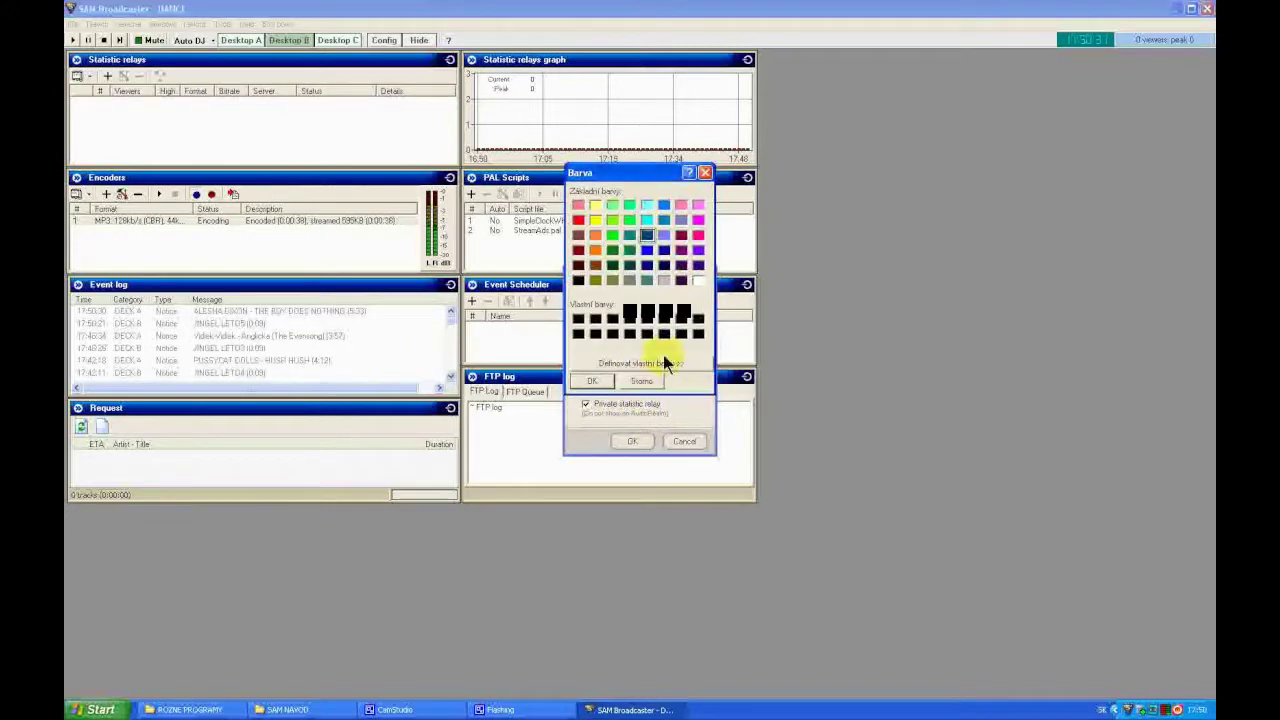
left_click(578, 220)
left_click(594, 381)
left_click(644, 381)
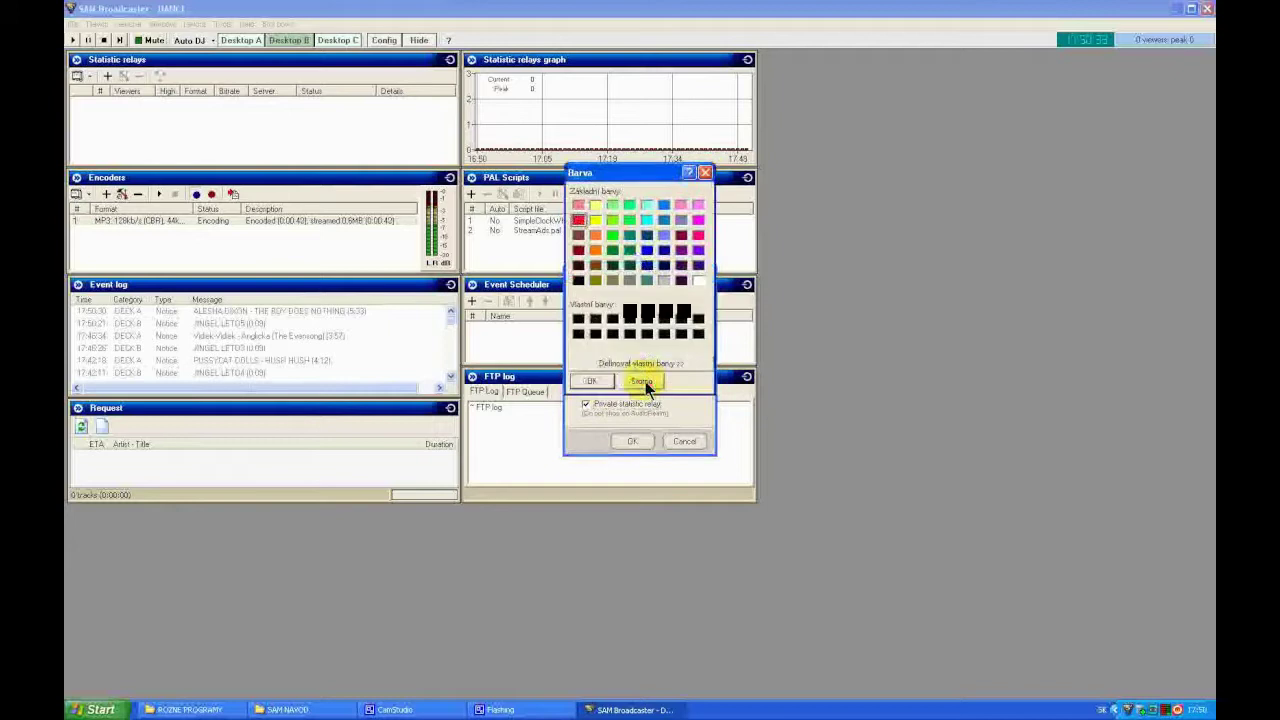
left_click(612, 250)
left_click(592, 381)
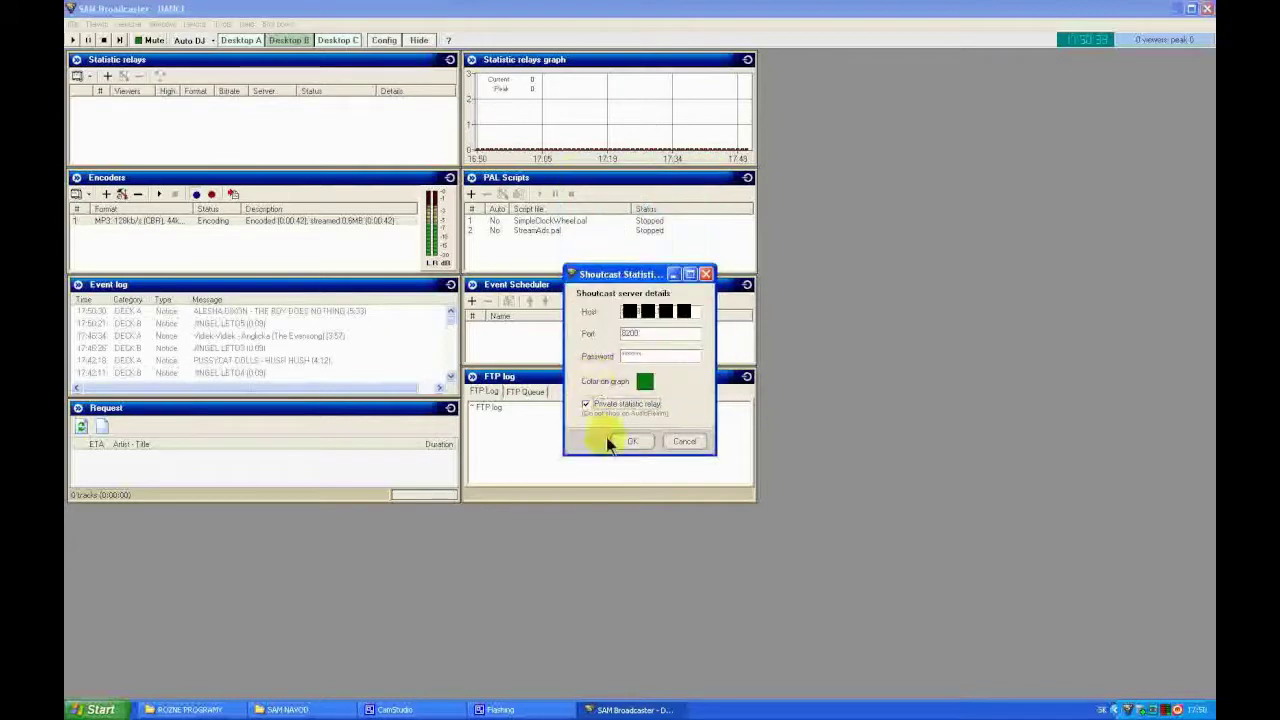
left_click(623, 440)
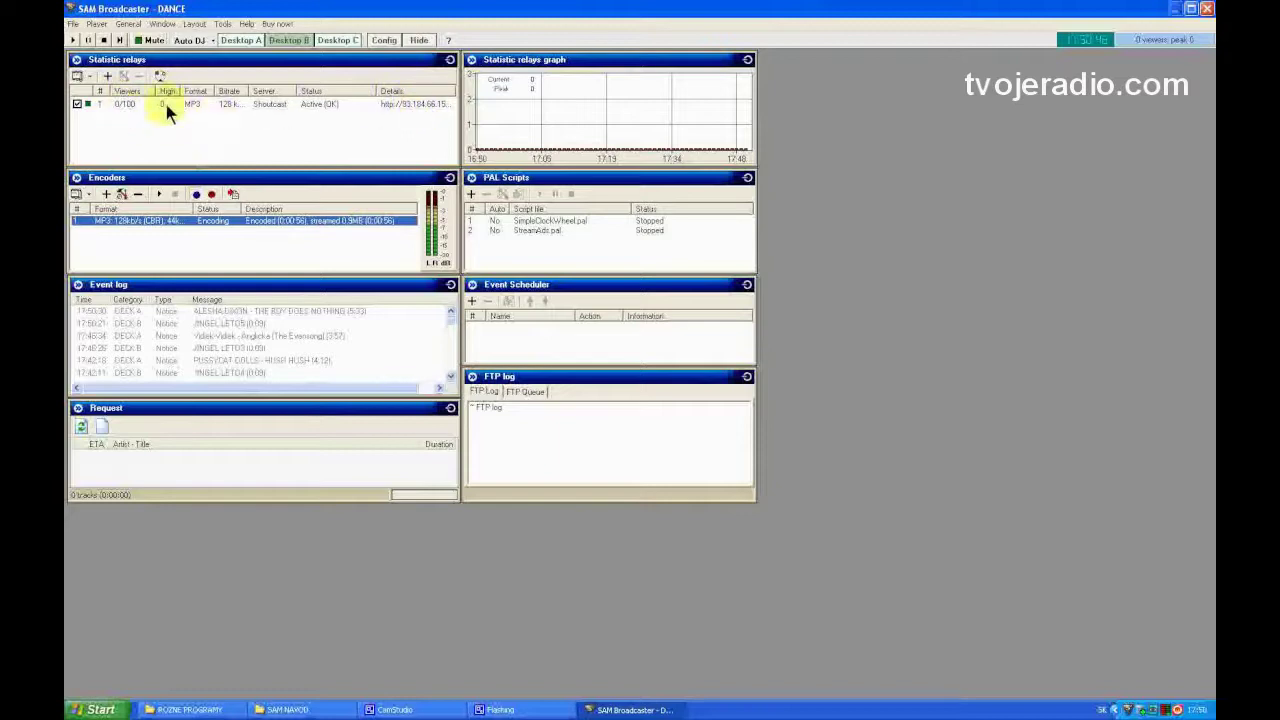
Step: Check the new statistic relay's entry, view Desktop A and return to Desktop B
left_click(300, 104)
left_click(186, 132)
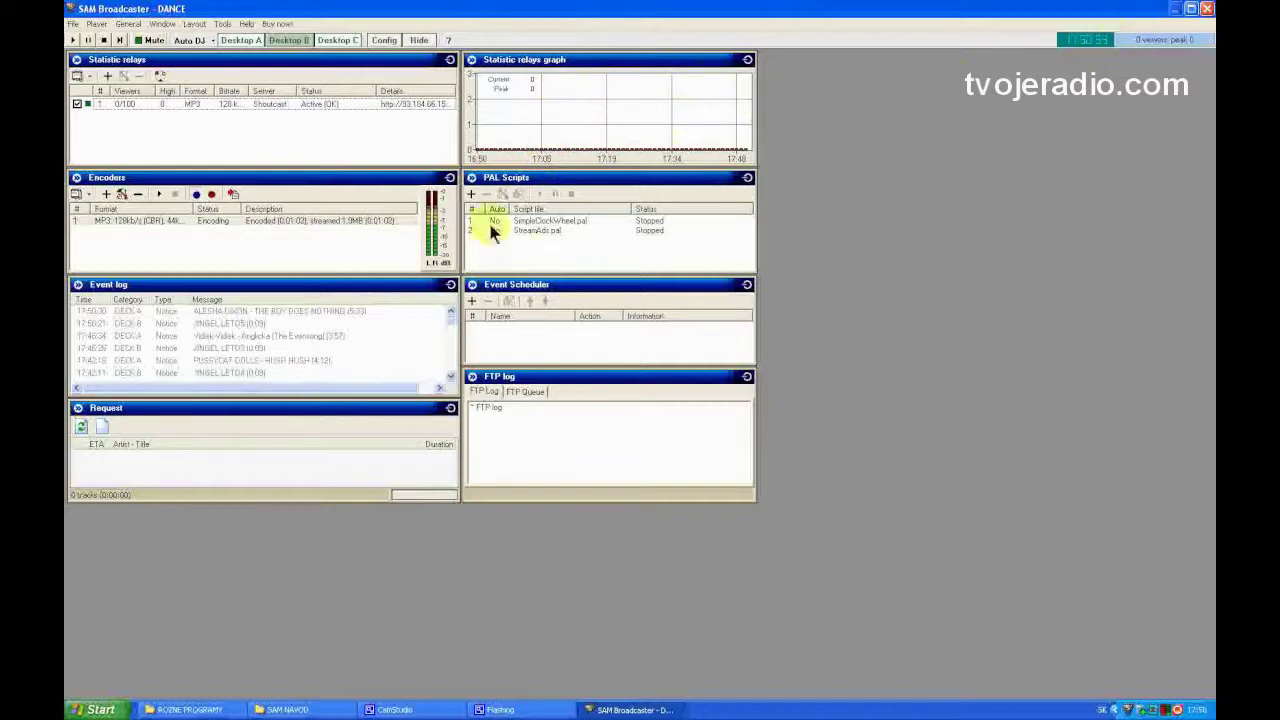
left_click(236, 42)
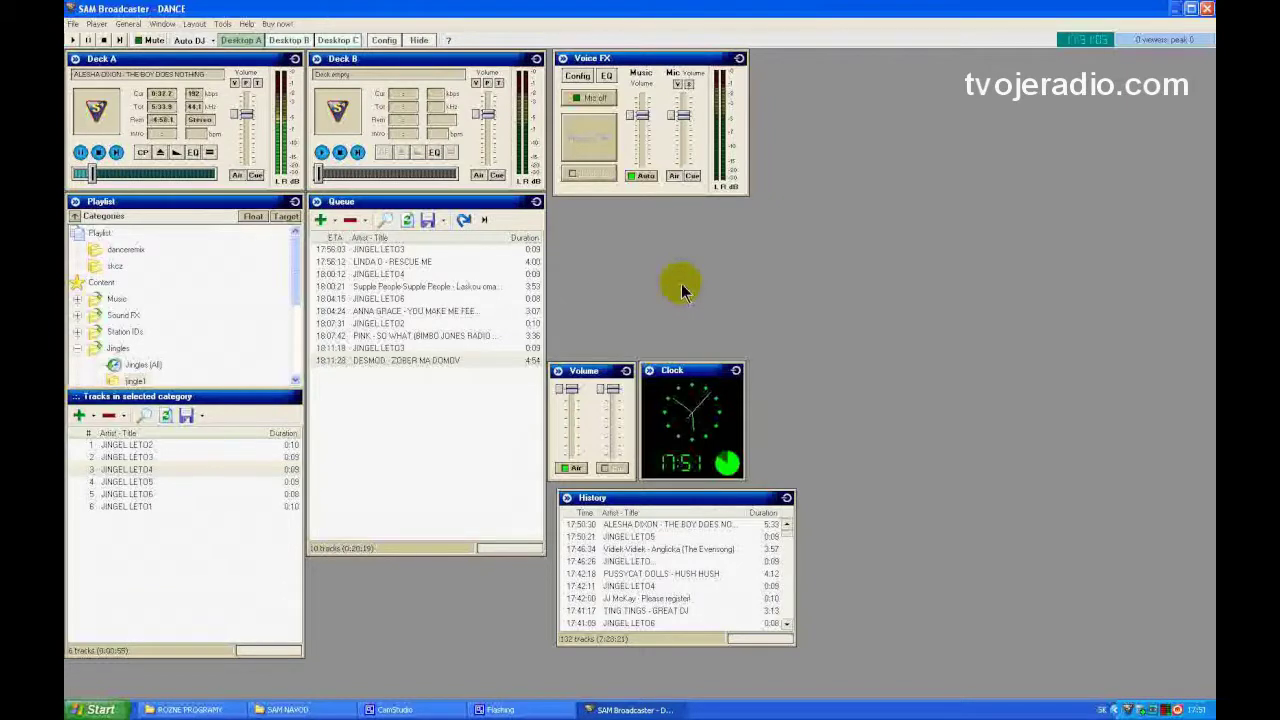
left_click(288, 40)
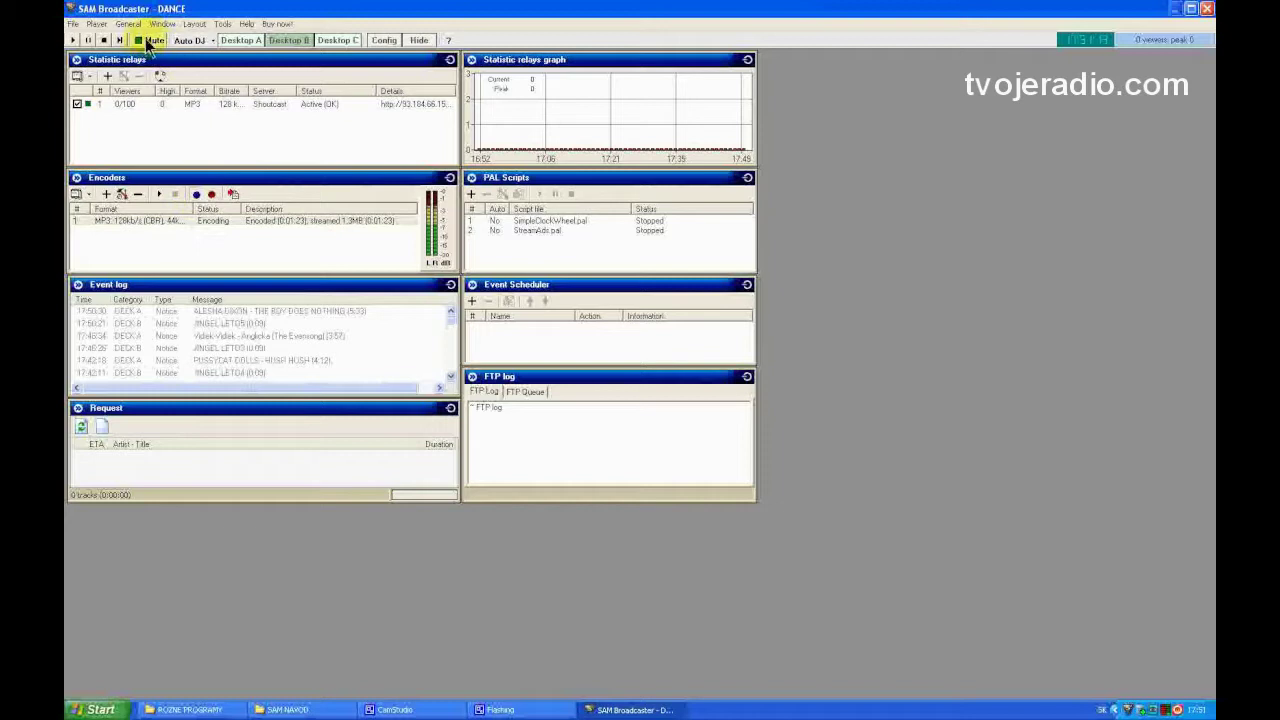
Step: Close the SAM Broadcaster window to the tray, switch to Winamp and move its player toward the middle of the desktop
left_click(1207, 9)
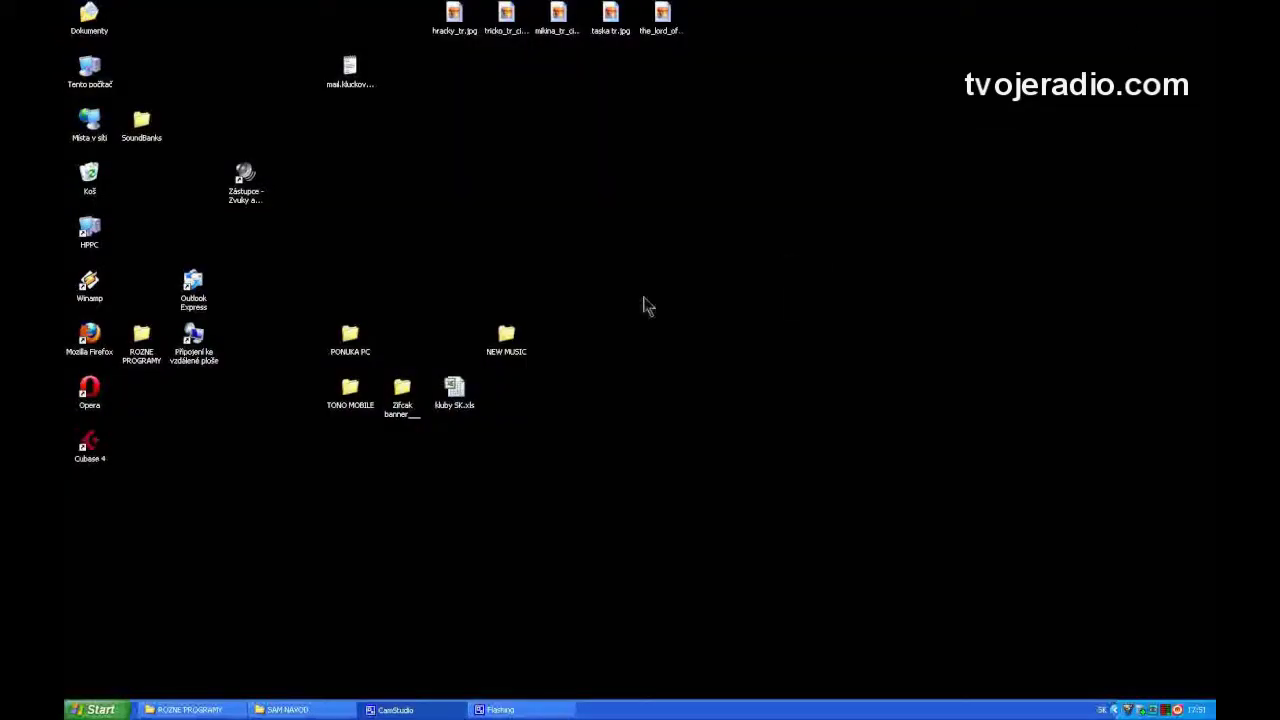
left_click(90, 285)
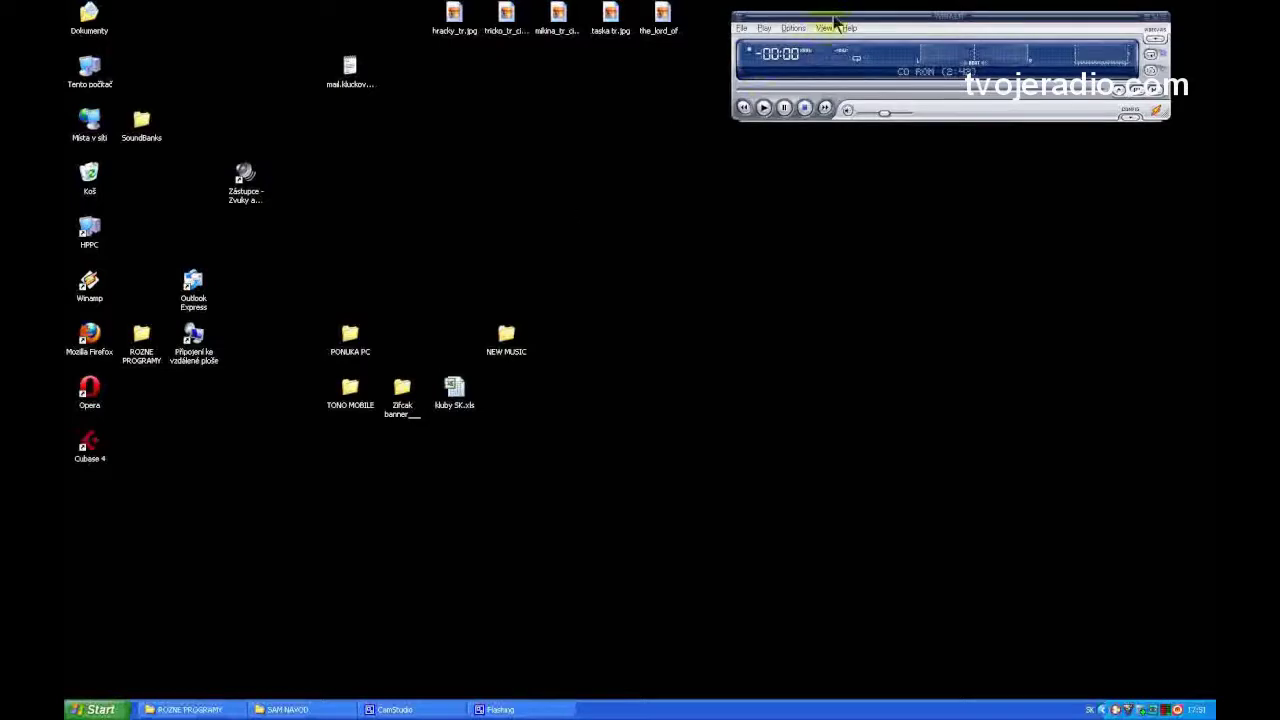
left_click_drag(903, 26, 587, 130)
Step: Open the radio's ShoutCast stream in Winamp by entering the server's address as the URL to play
left_click(481, 132)
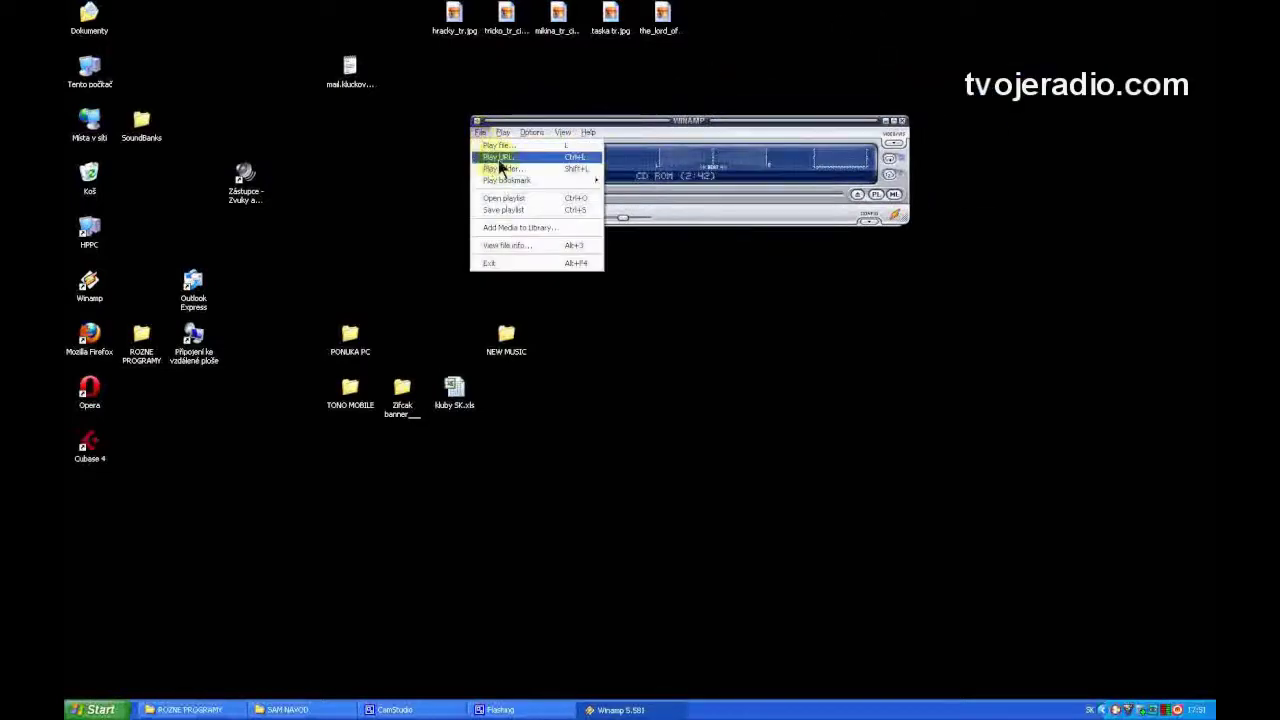
left_click(505, 160)
type("93")
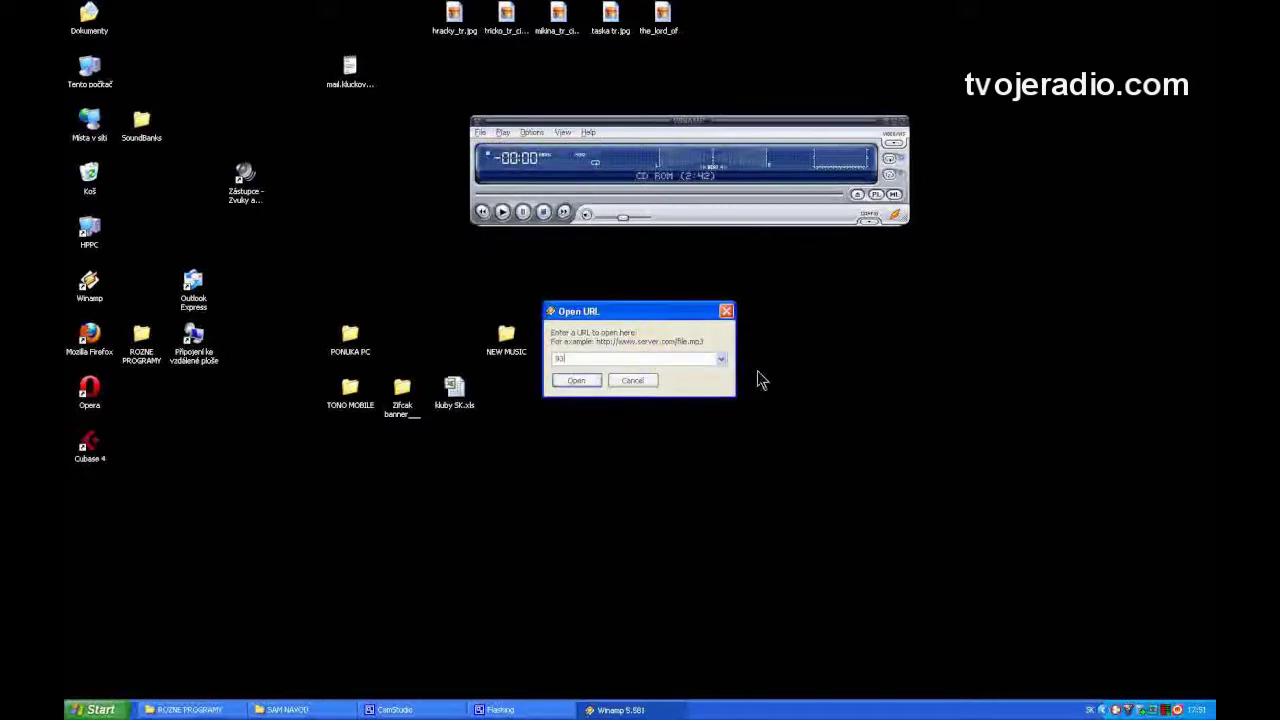
type(".184.31")
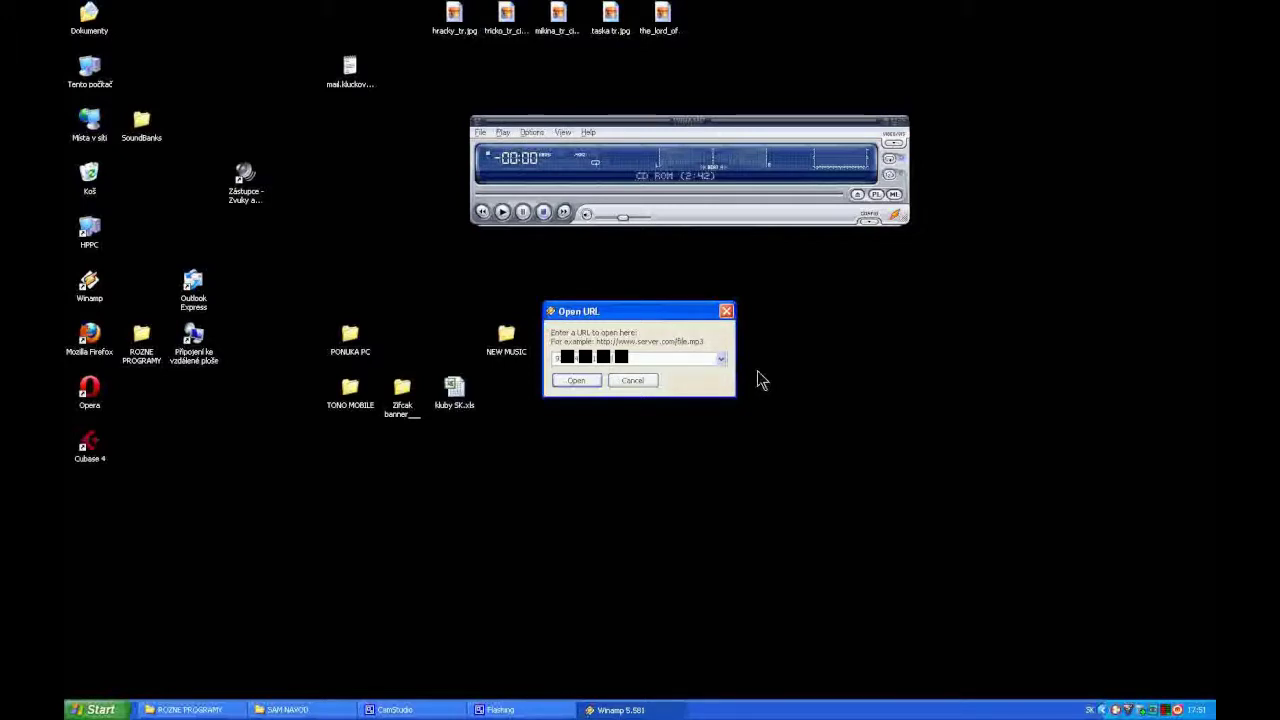
key("Return")
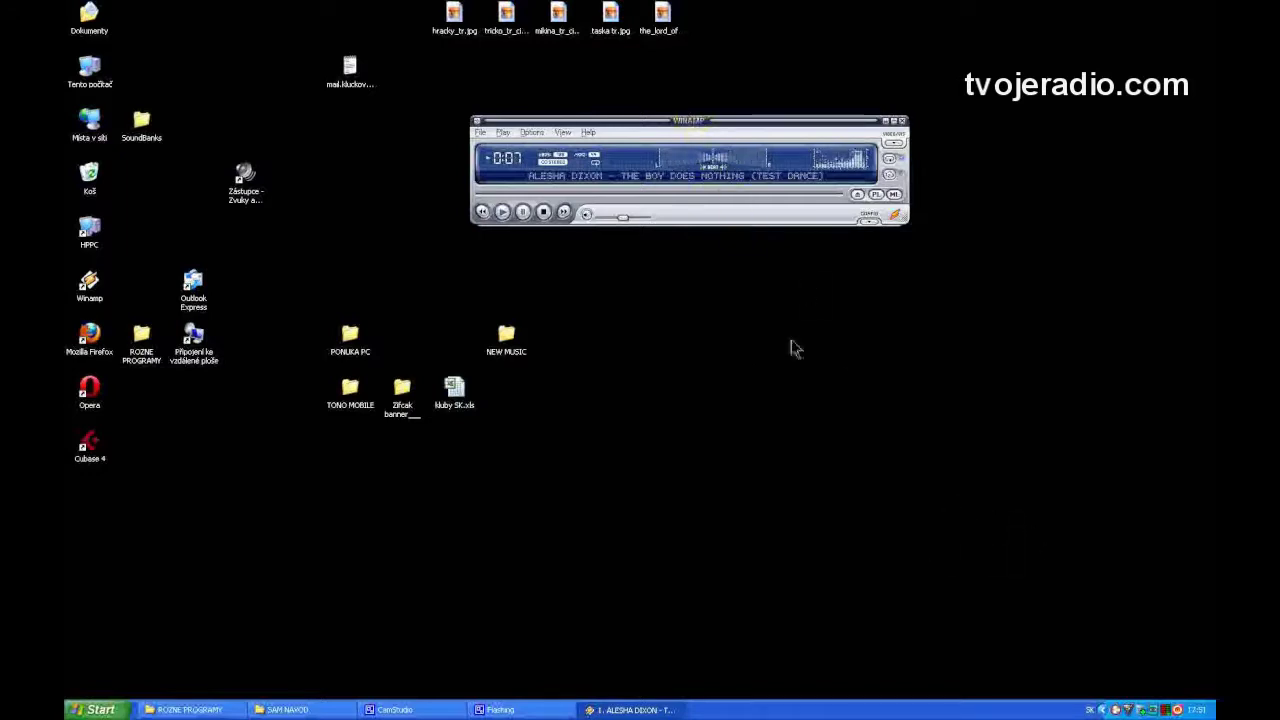
Step: Switch back to SAM Broadcaster, move Winamp clear of its panels and refresh the statistic relay to check its viewer count
double_click(1133, 710)
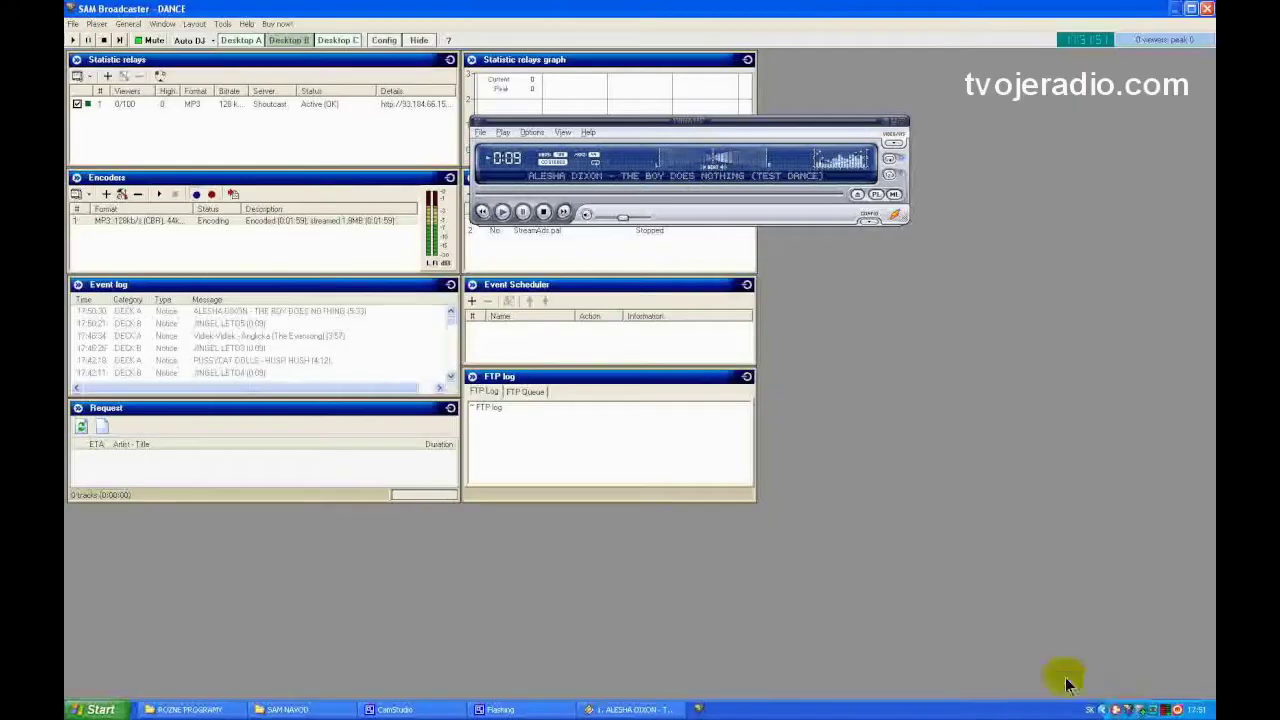
left_click_drag(628, 126, 728, 553)
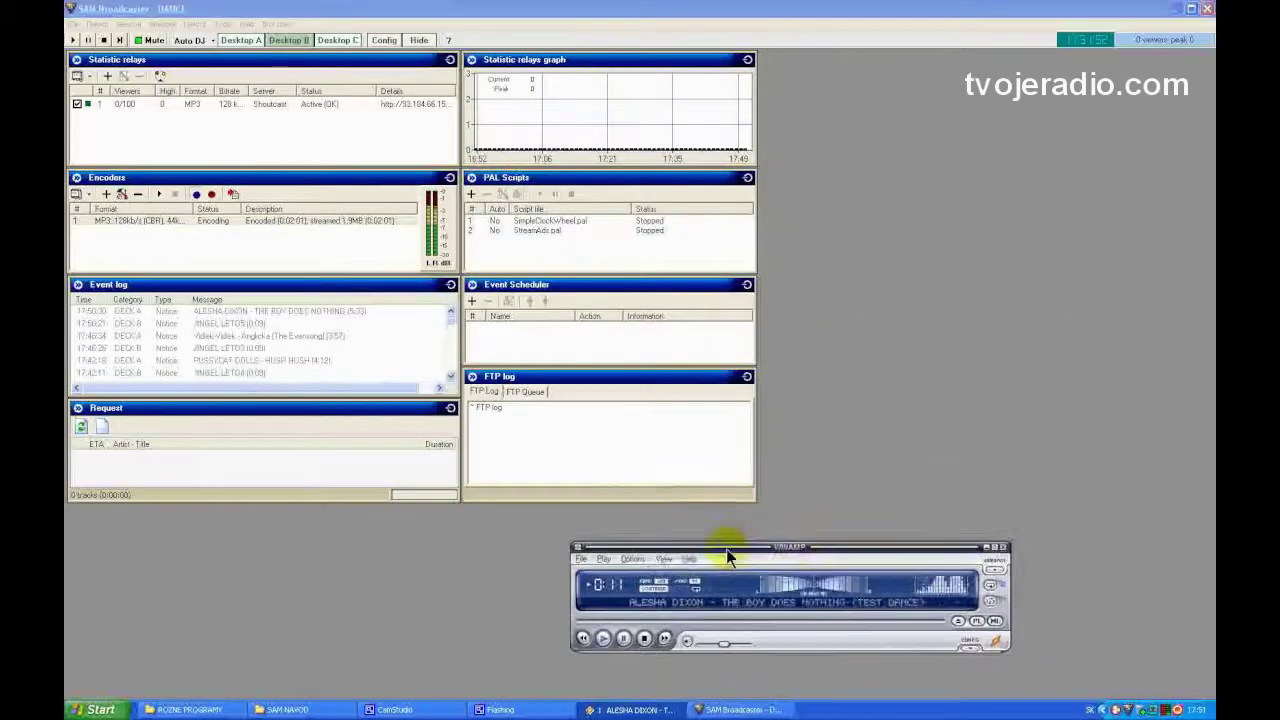
left_click(159, 74)
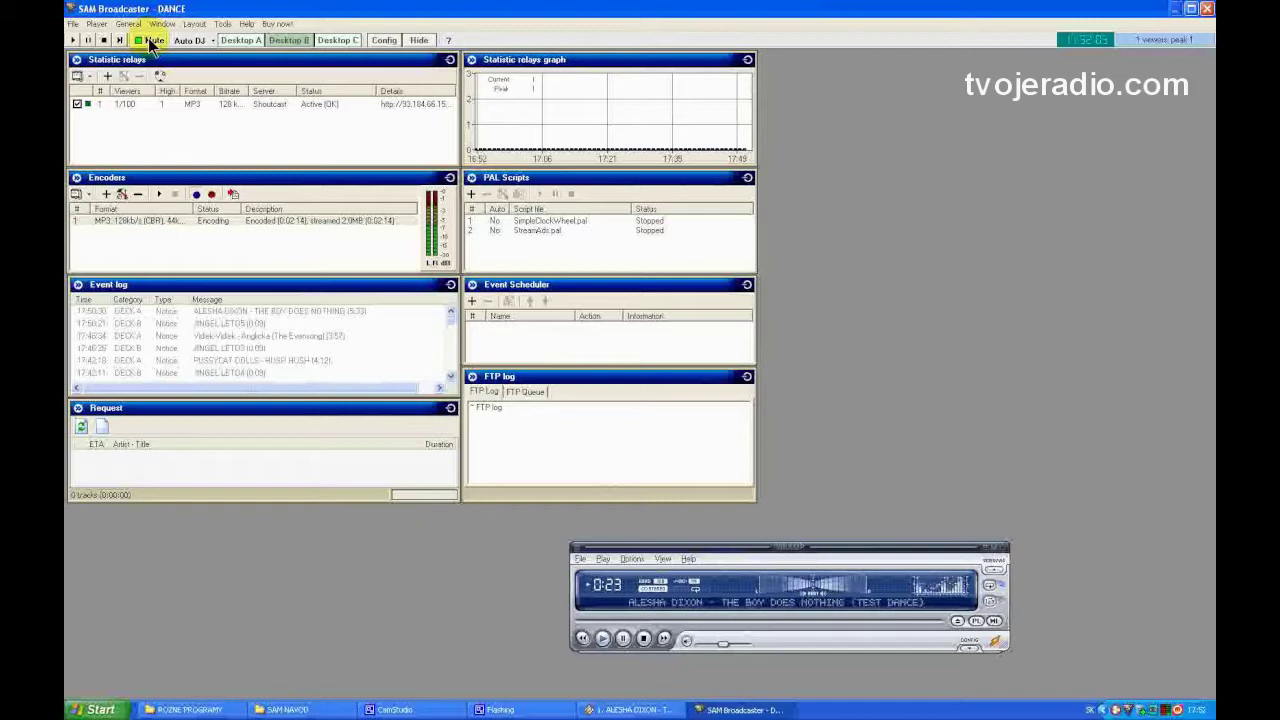
left_click(150, 42)
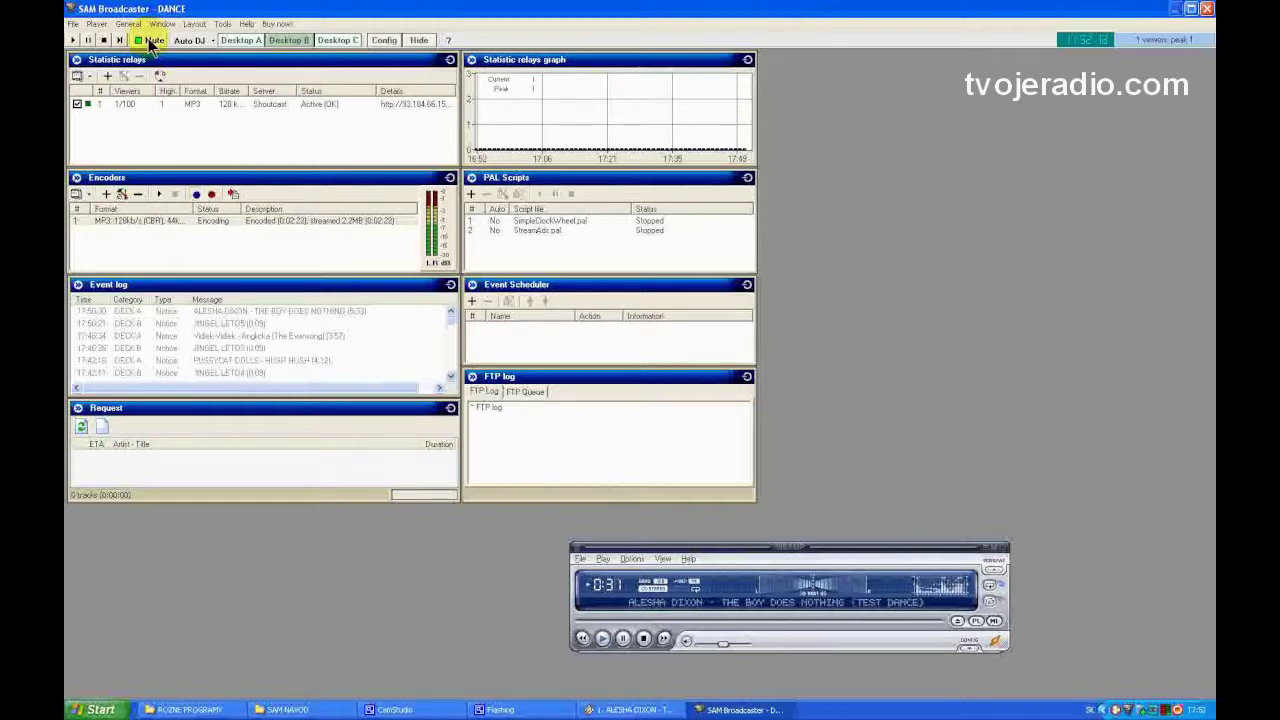
left_click(128, 104)
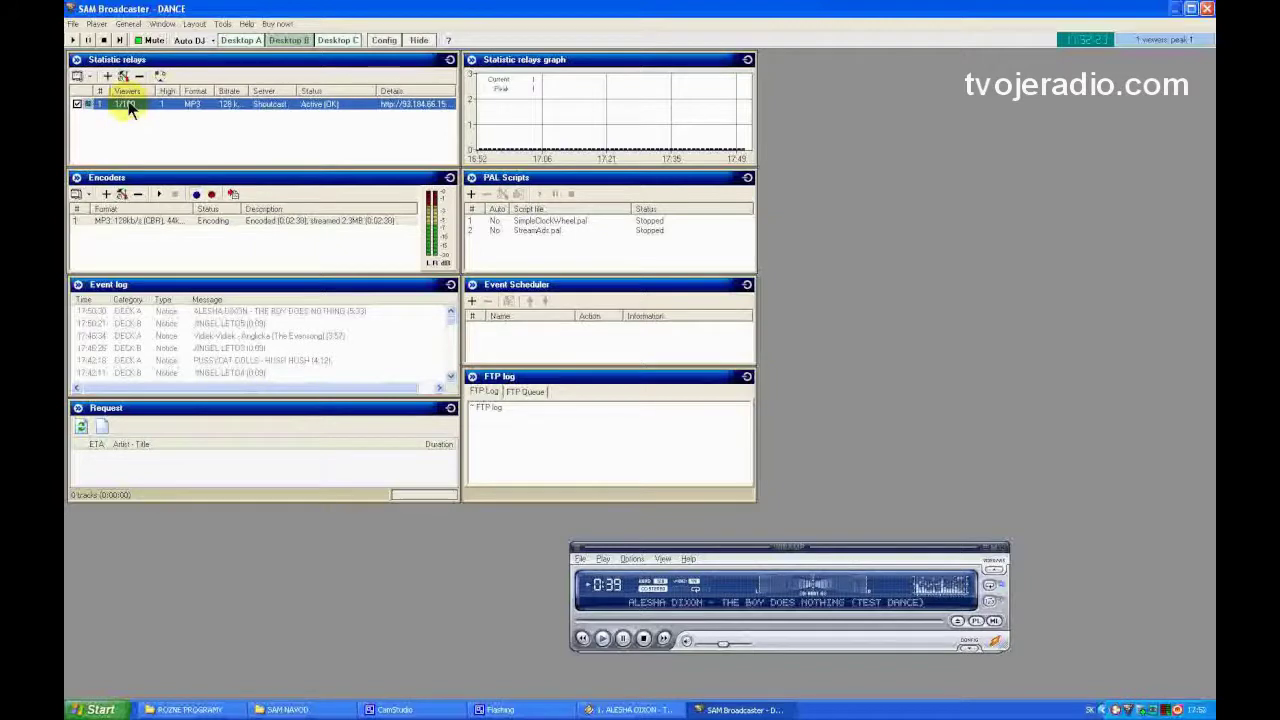